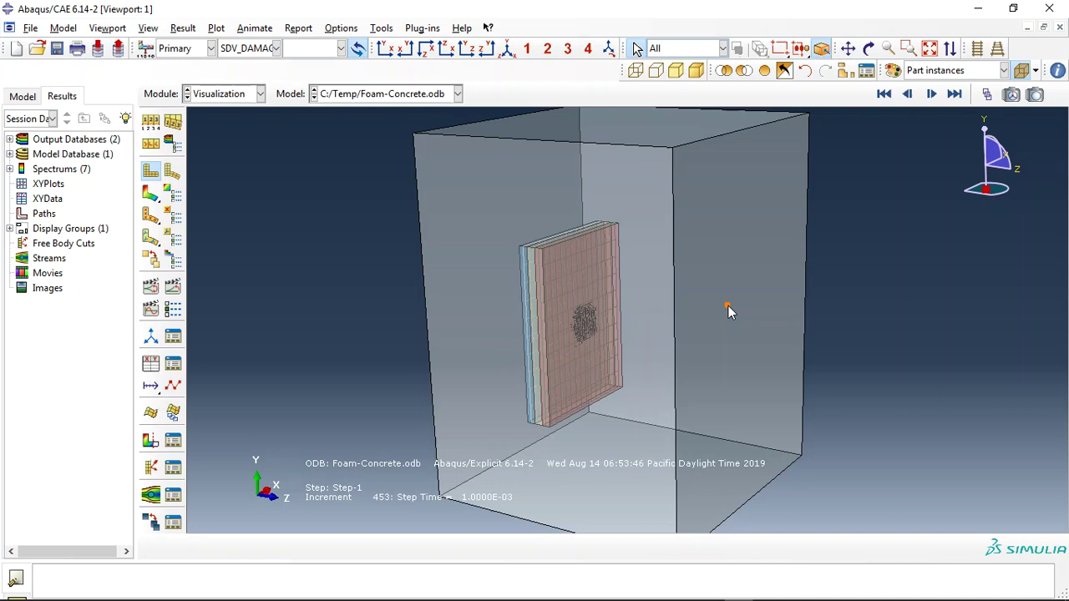
Show the SDV_DAMAGE contour on the deformed panel
scroll(509, 277, up, 2)
scroll(541, 300, up, 1)
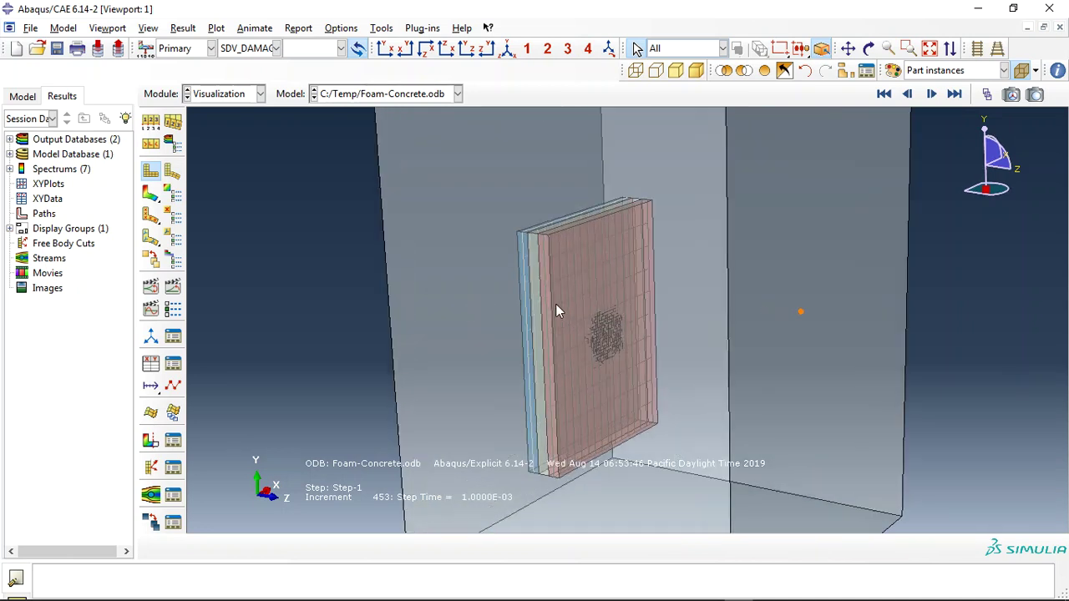
scroll(556, 303, up, 2)
scroll(536, 245, up, 1)
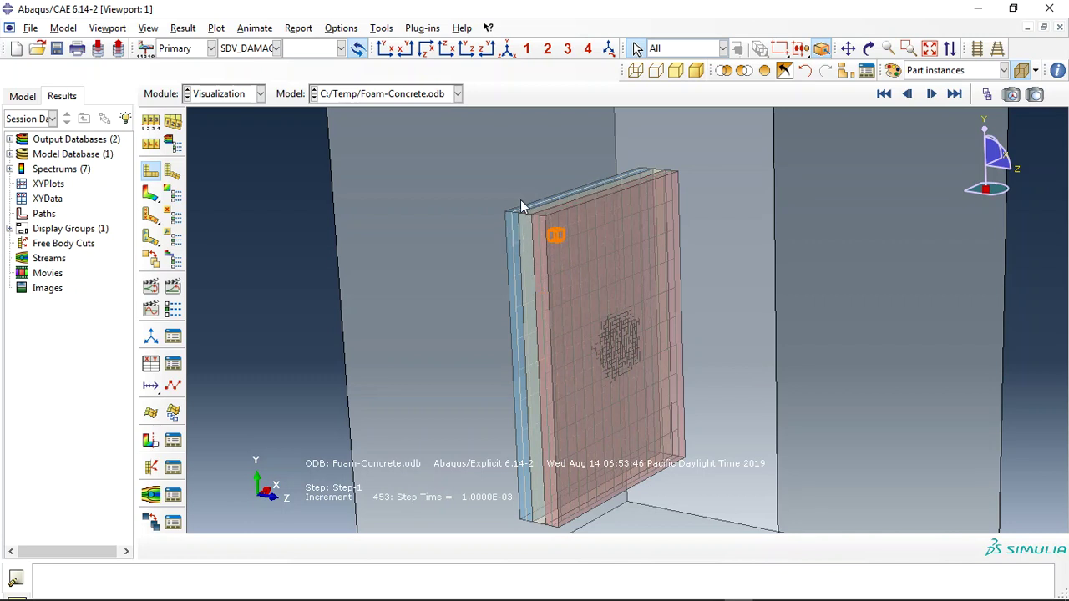
scroll(509, 225, down, 3)
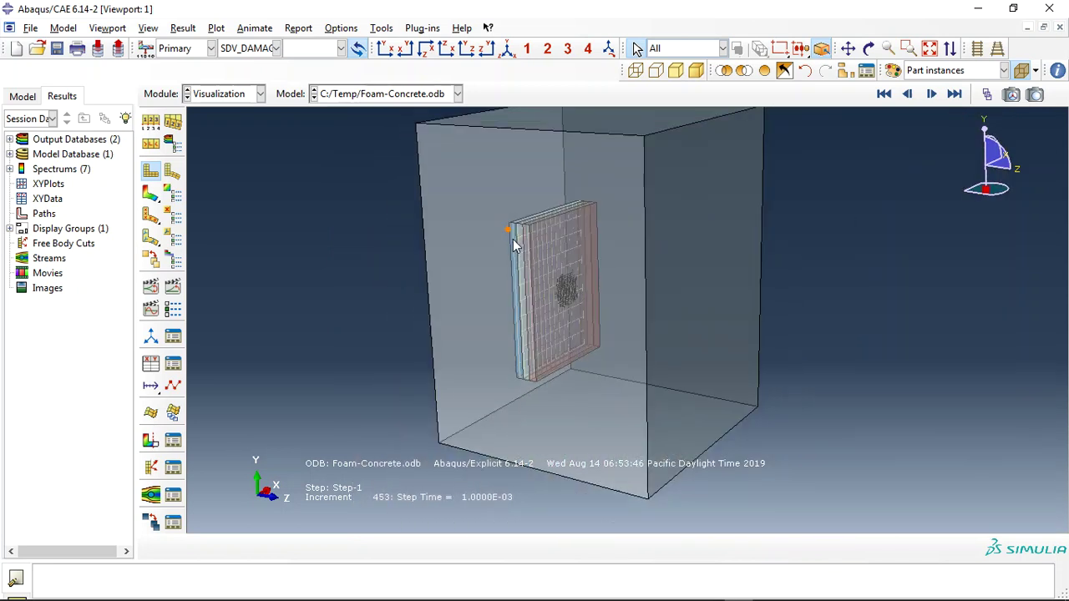
click(150, 193)
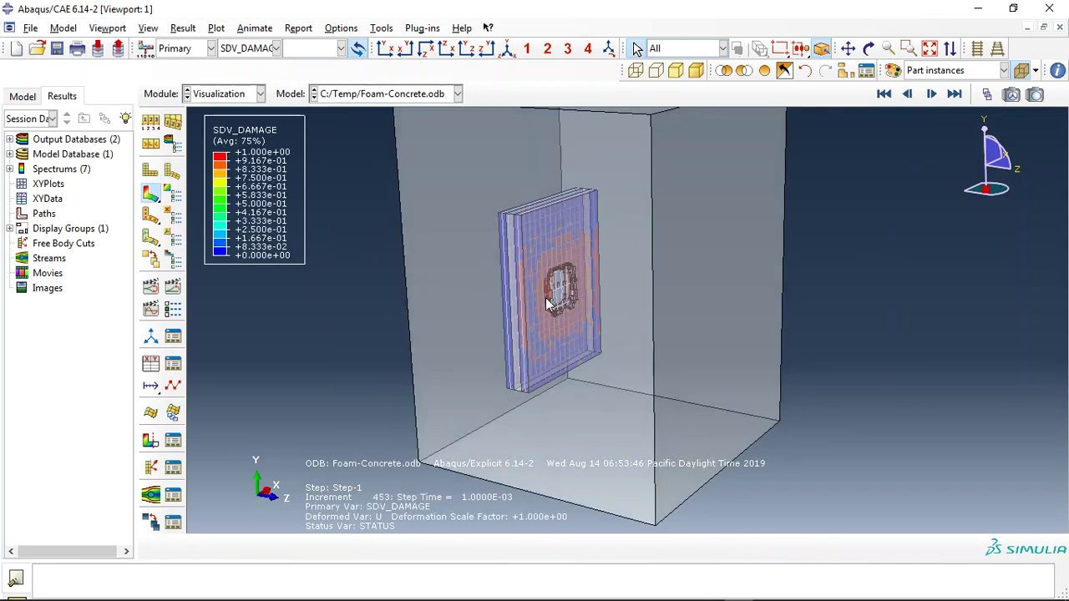
Zoom onto the plate, play the damage evolution, and bring up the view cut settings
scroll(585, 304, up, 1)
scroll(584, 304, up, 1)
scroll(563, 298, up, 1)
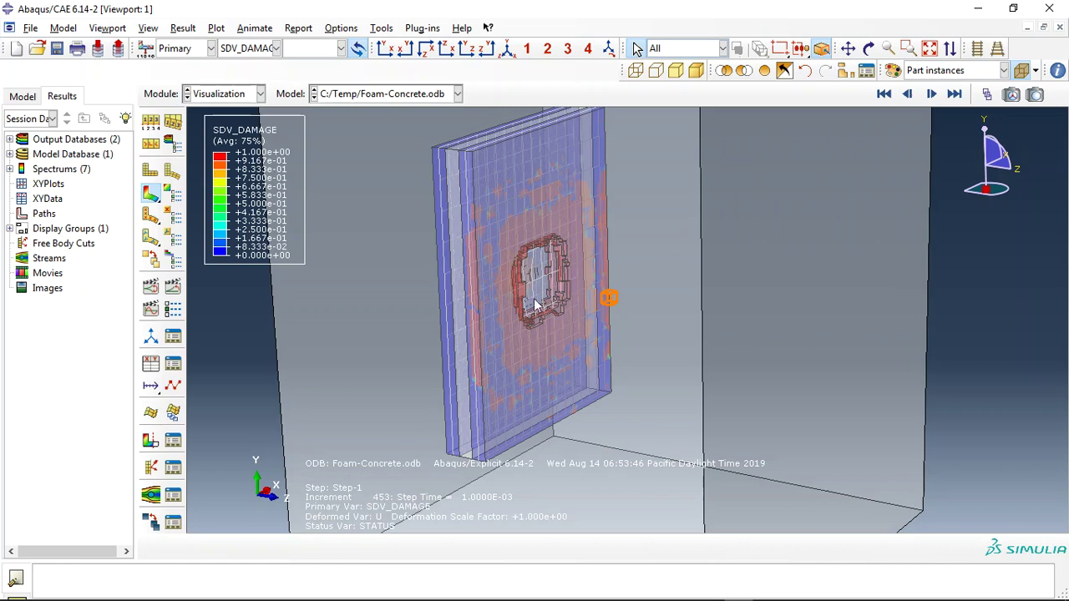
click(173, 287)
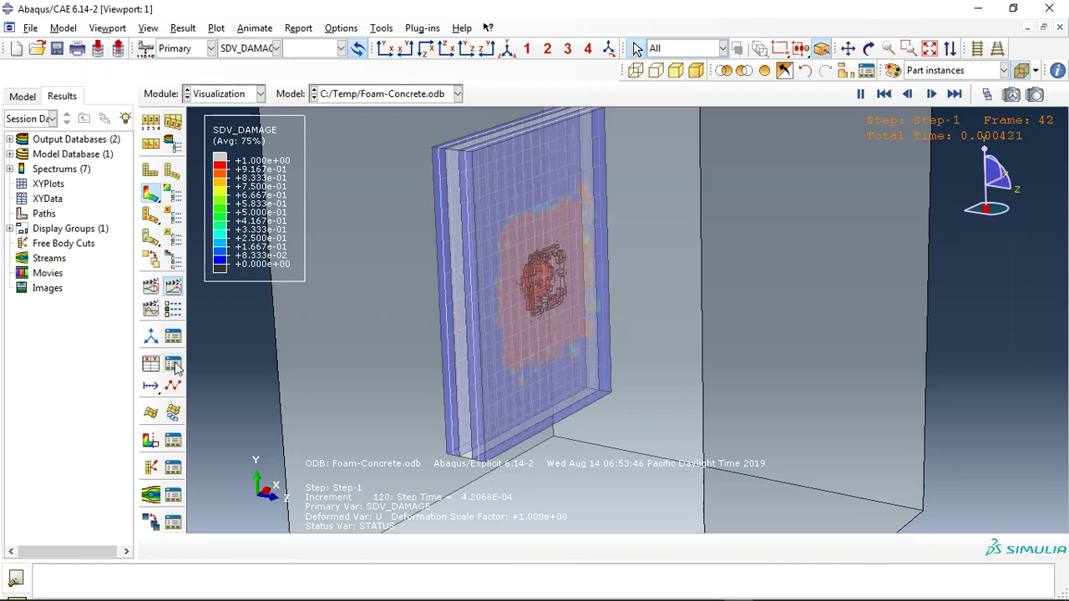
click(173, 440)
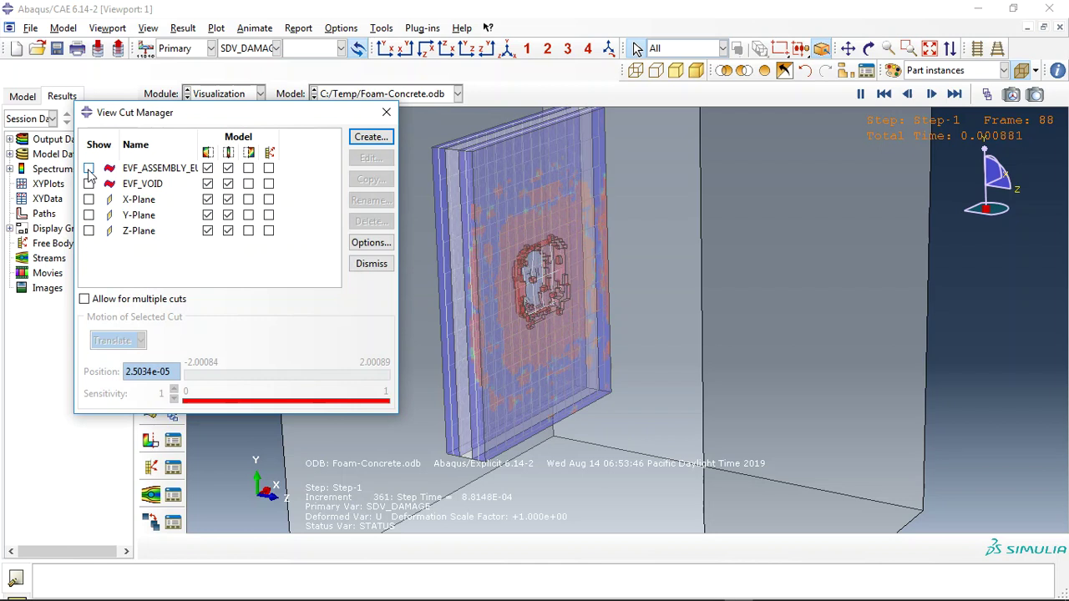
click(89, 168)
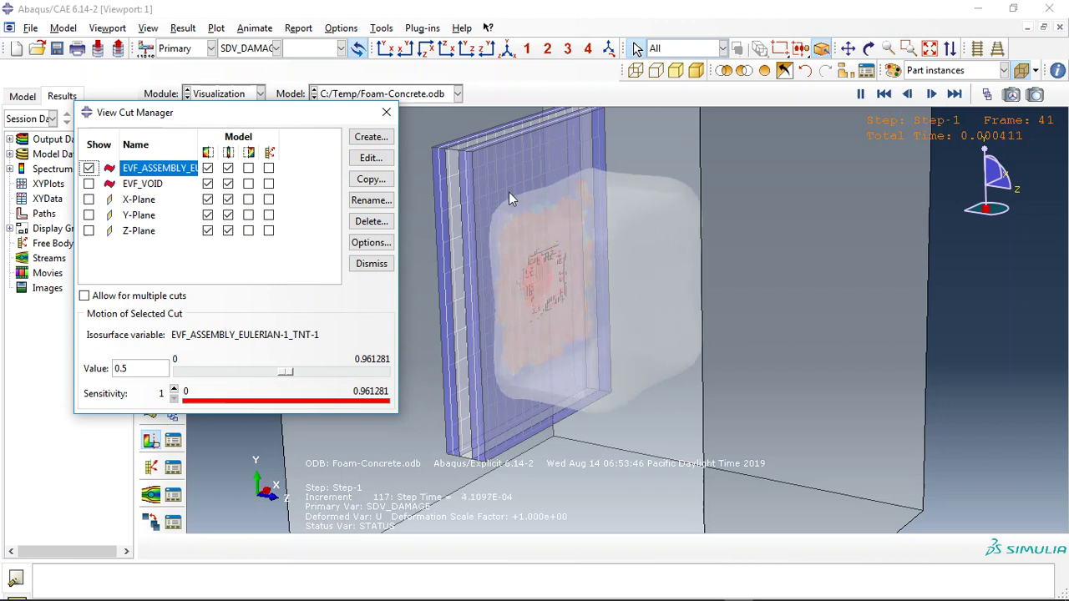
click(88, 168)
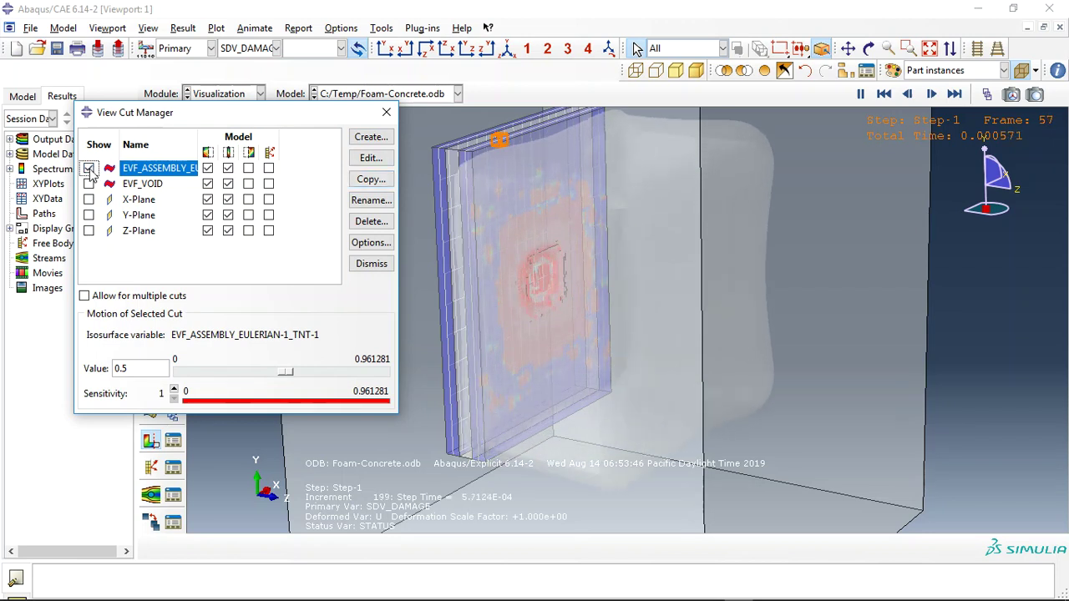
click(89, 168)
click(386, 111)
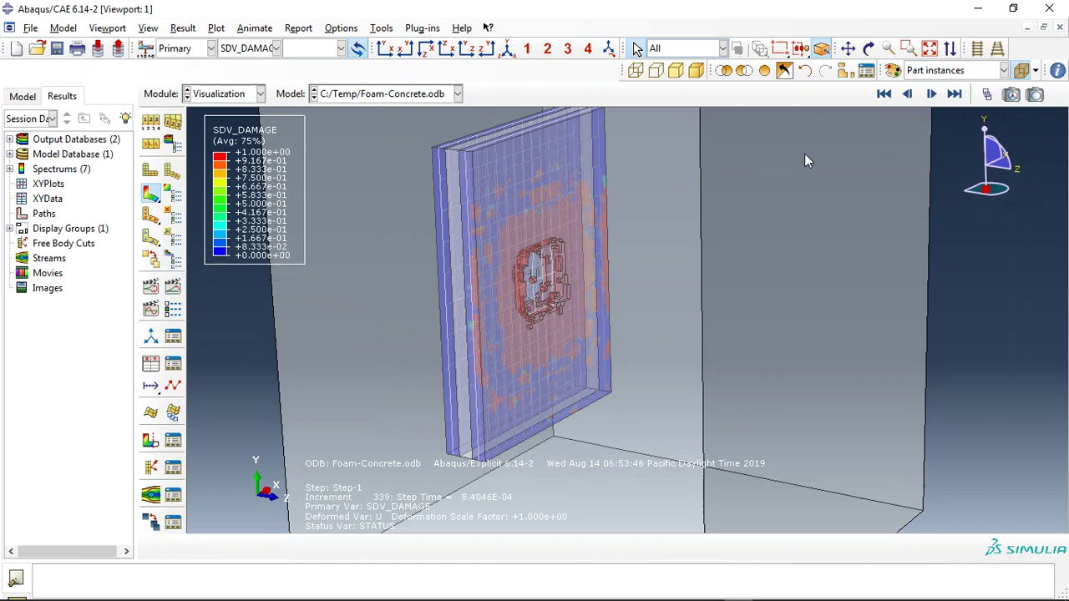
Remove the enclosing box instance from the display
scroll(777, 133, down, 1)
click(744, 72)
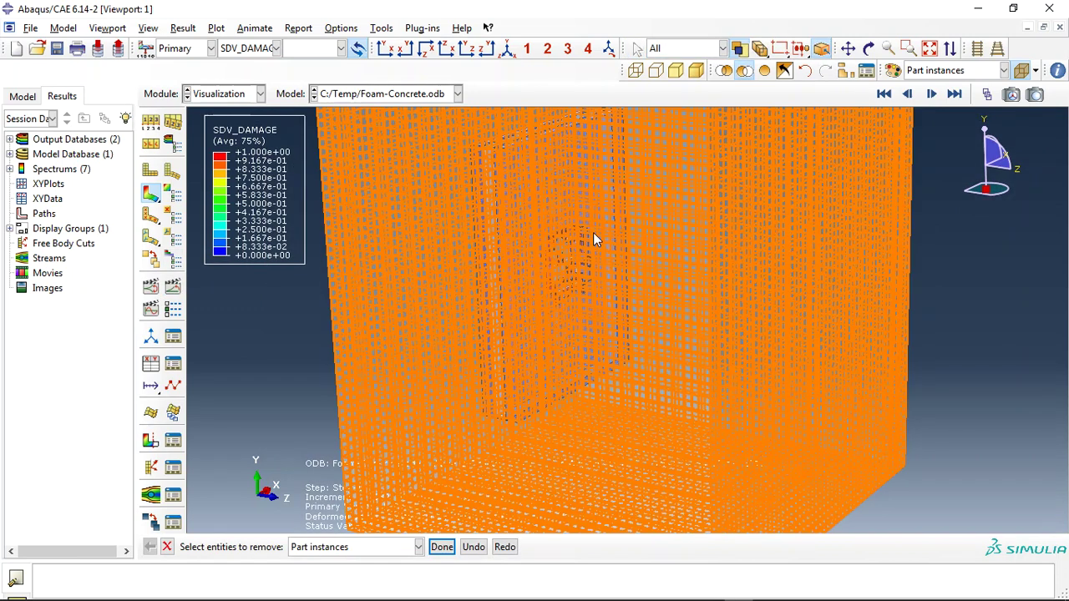
click(593, 239)
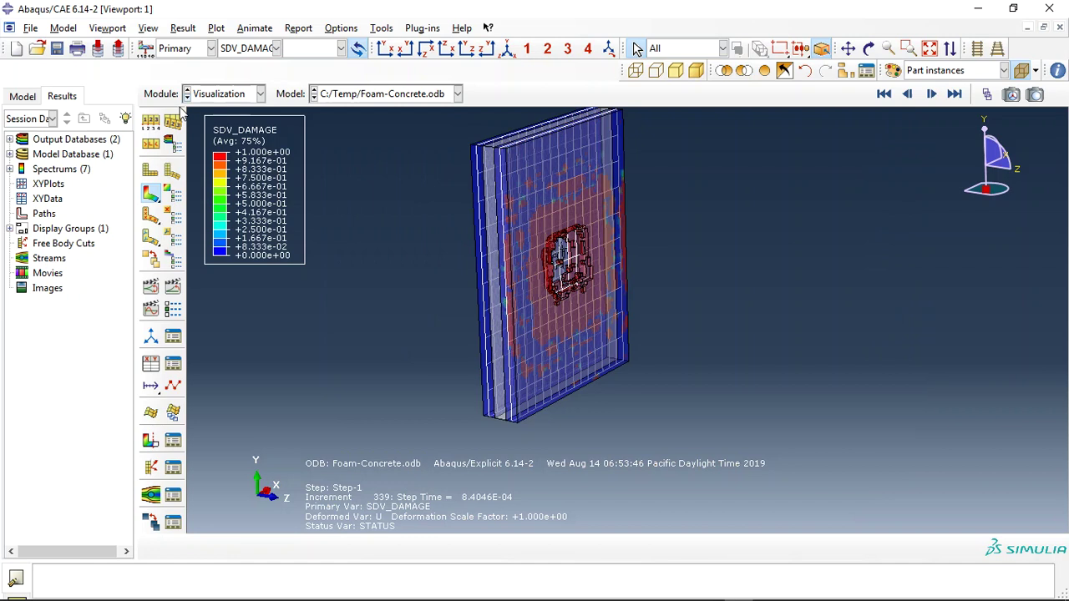
Set the common plot options to draw exterior mesh edges
click(151, 121)
click(247, 141)
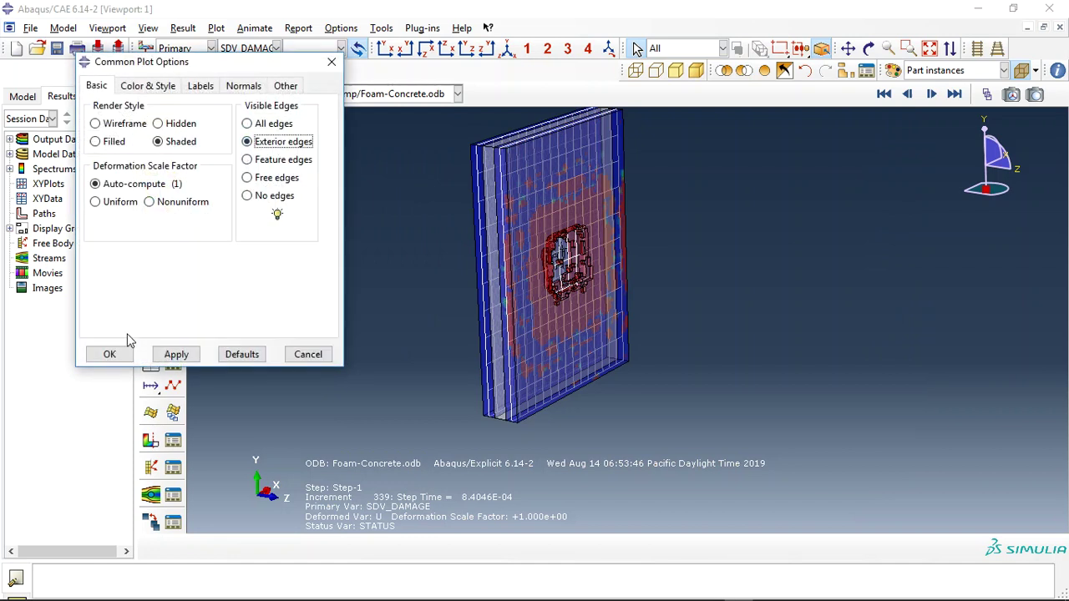
click(176, 354)
click(307, 354)
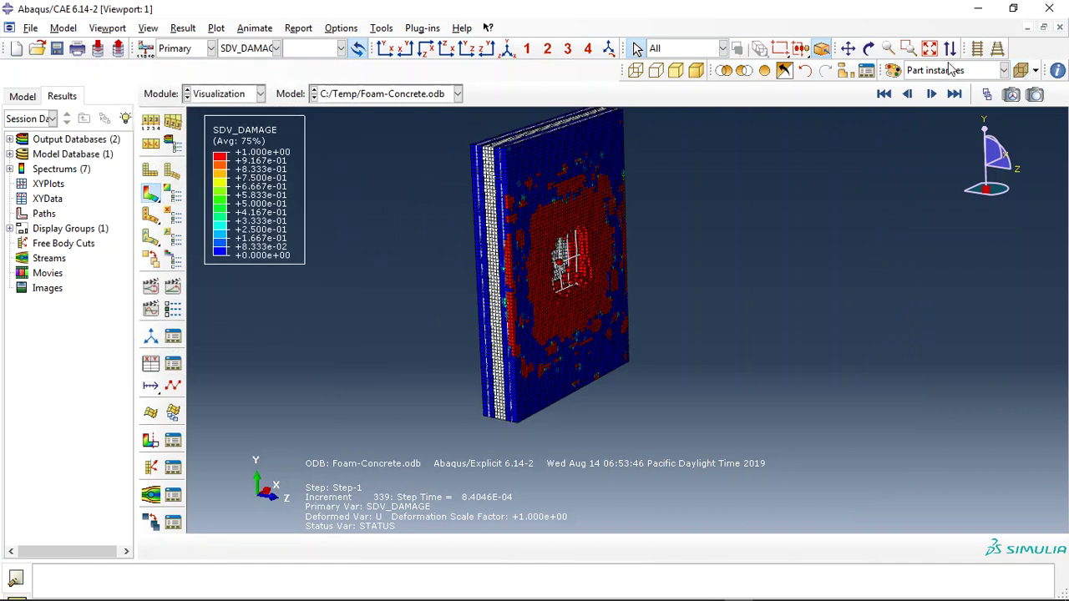
Tilt the panel so its blast face points up and replay the damage animation
click(869, 48)
mouse_move(635, 392)
mouse_down()
mouse_move(653, 246)
mouse_move(619, 365)
mouse_up()
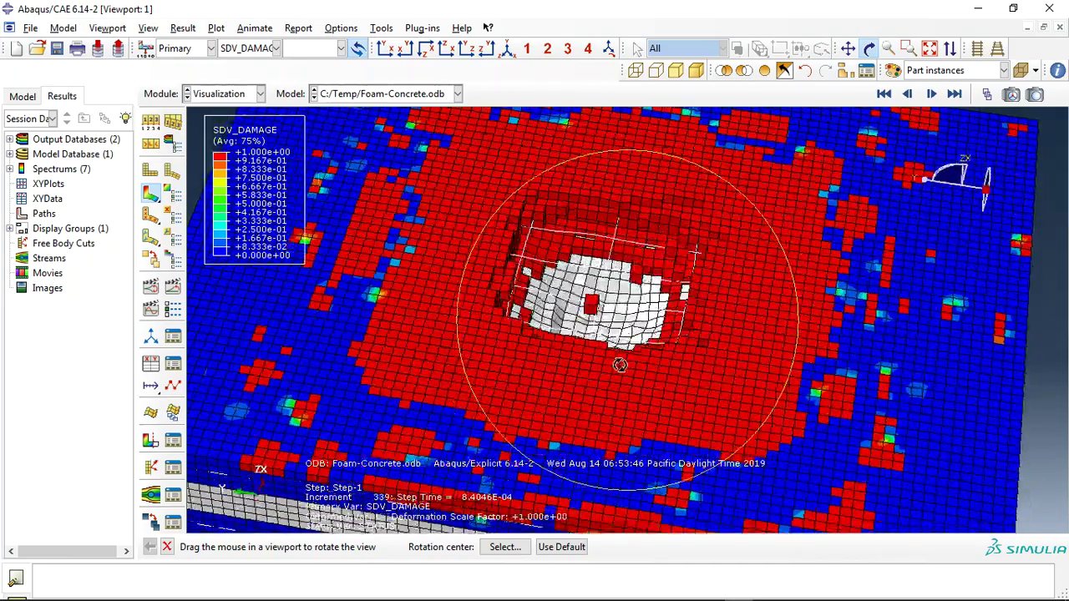
drag(620, 365, 675, 330)
key(Escape)
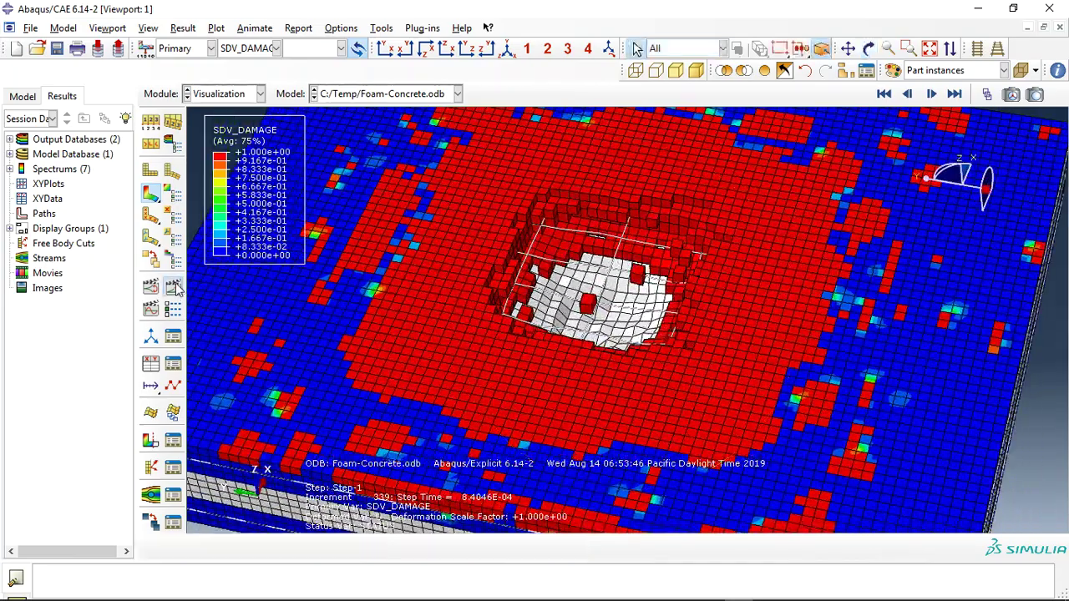
click(172, 286)
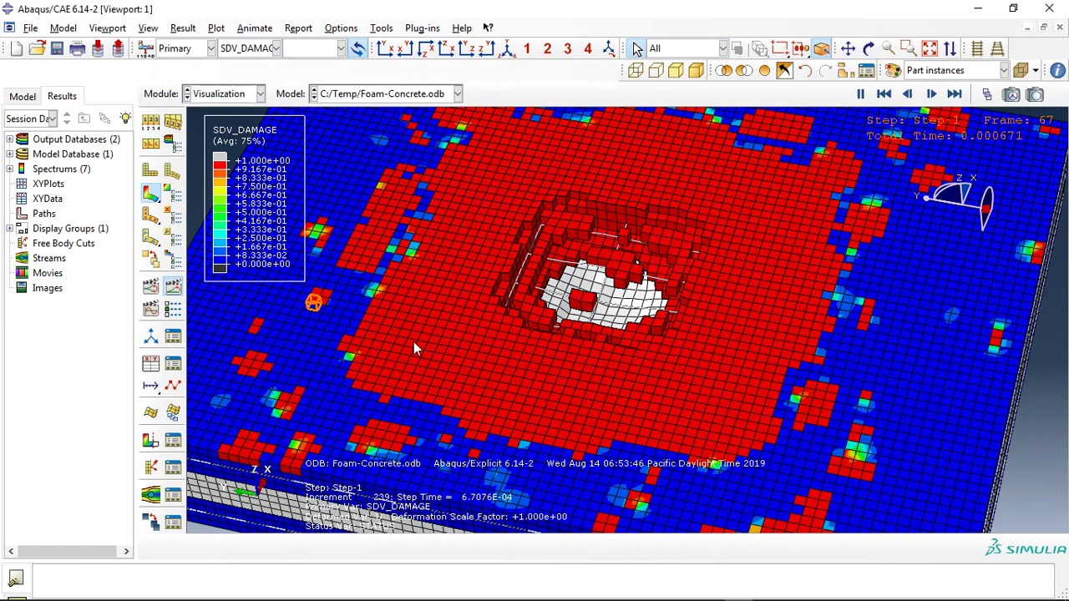
Turn on a Y-Plane view cut through the panel
click(150, 441)
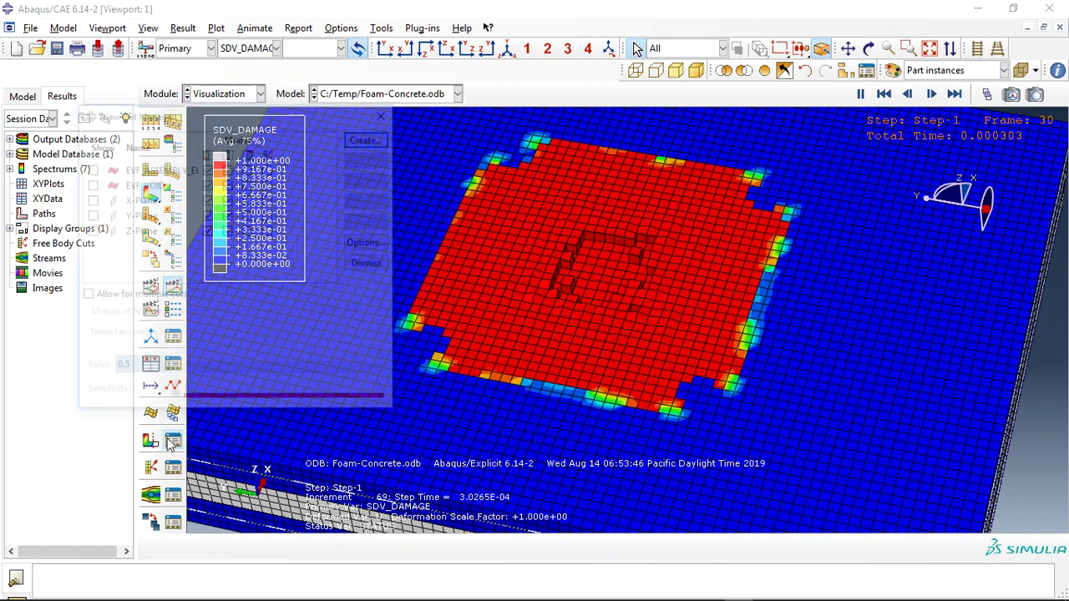
click(88, 216)
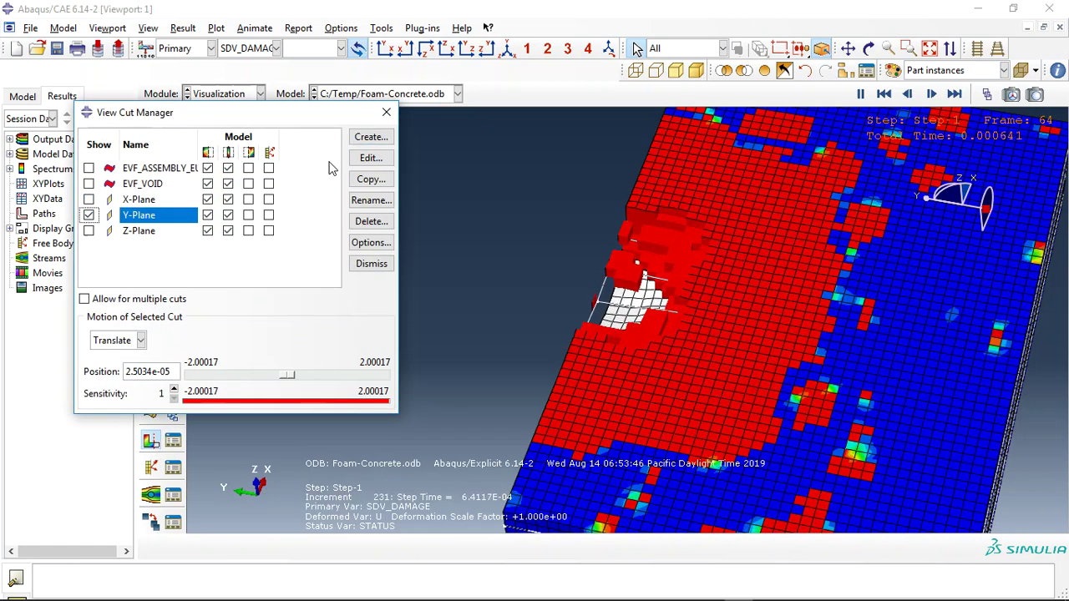
click(386, 112)
Rotate to a low side angle showing the cut face through the layers
click(869, 48)
mouse_move(752, 334)
mouse_down()
mouse_move(835, 393)
mouse_move(616, 286)
mouse_move(725, 217)
mouse_up()
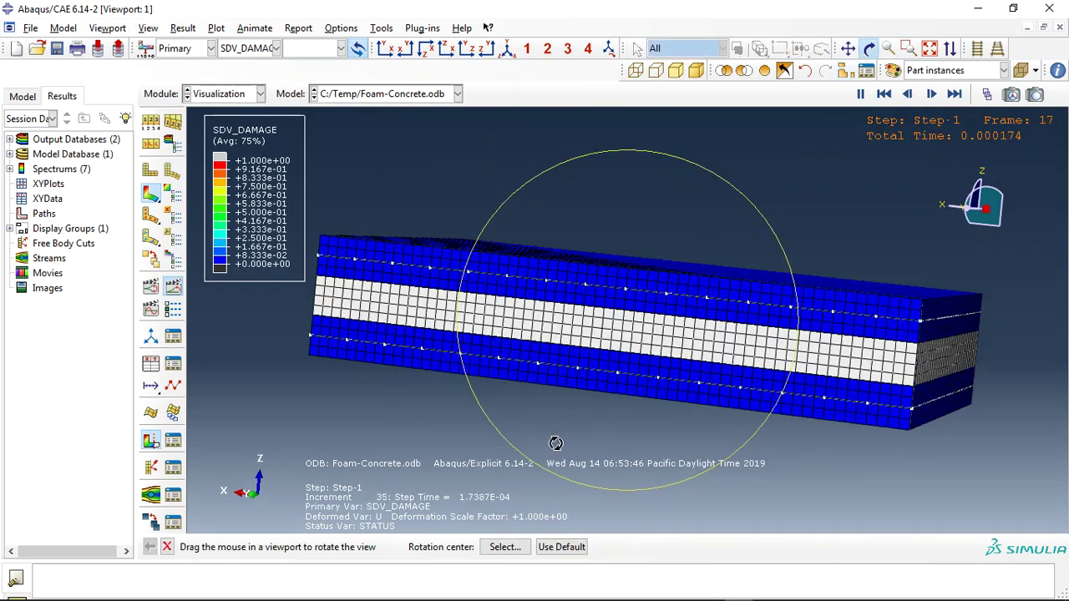
mouse_move(555, 443)
mouse_down()
mouse_move(733, 291)
mouse_move(651, 363)
mouse_move(615, 334)
mouse_move(552, 361)
mouse_up()
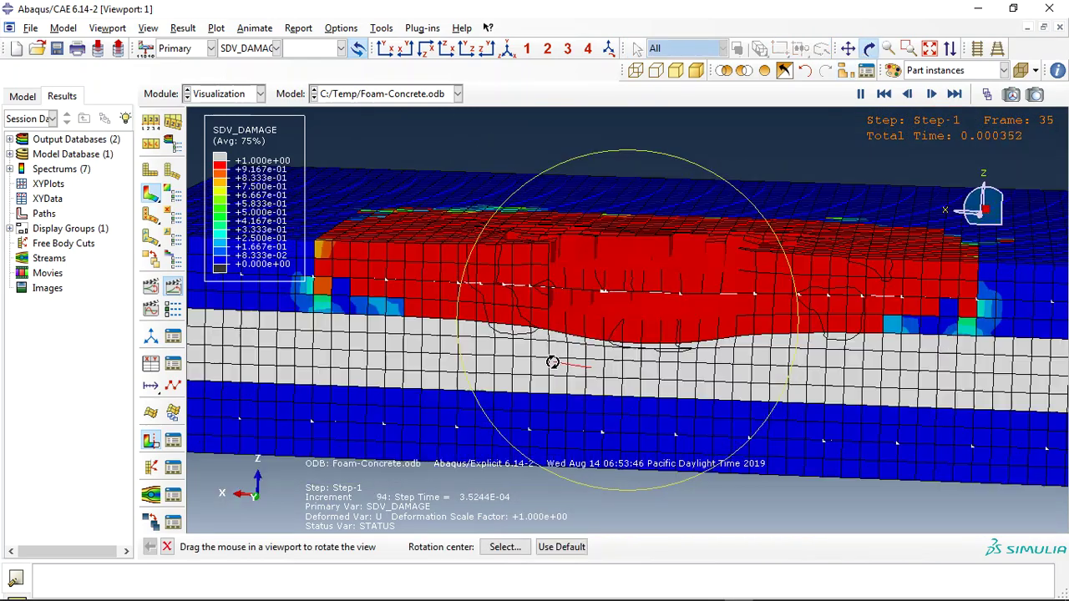
key(Escape)
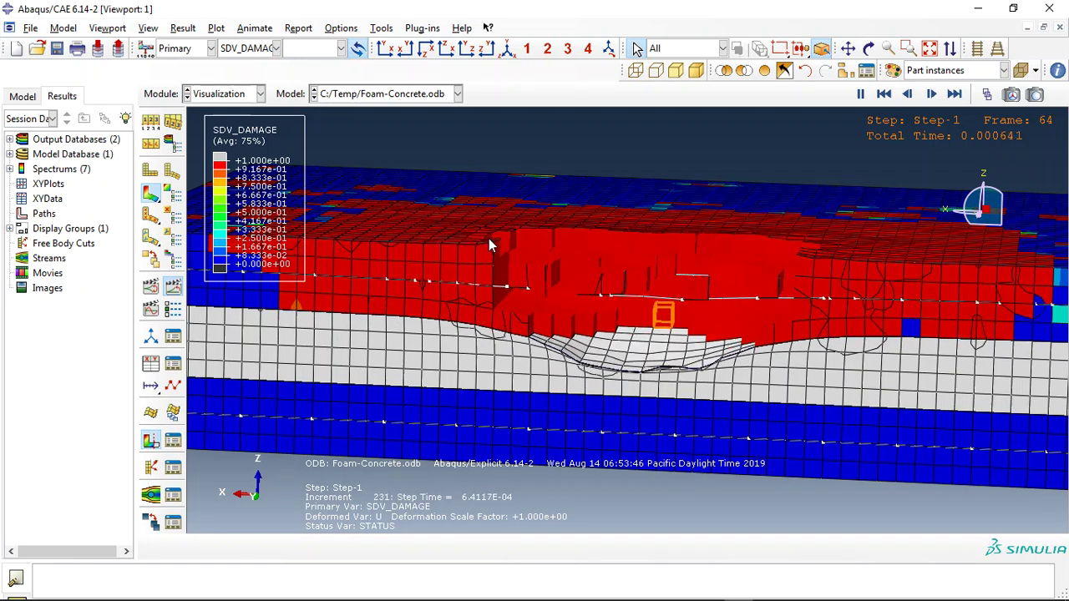
click(250, 47)
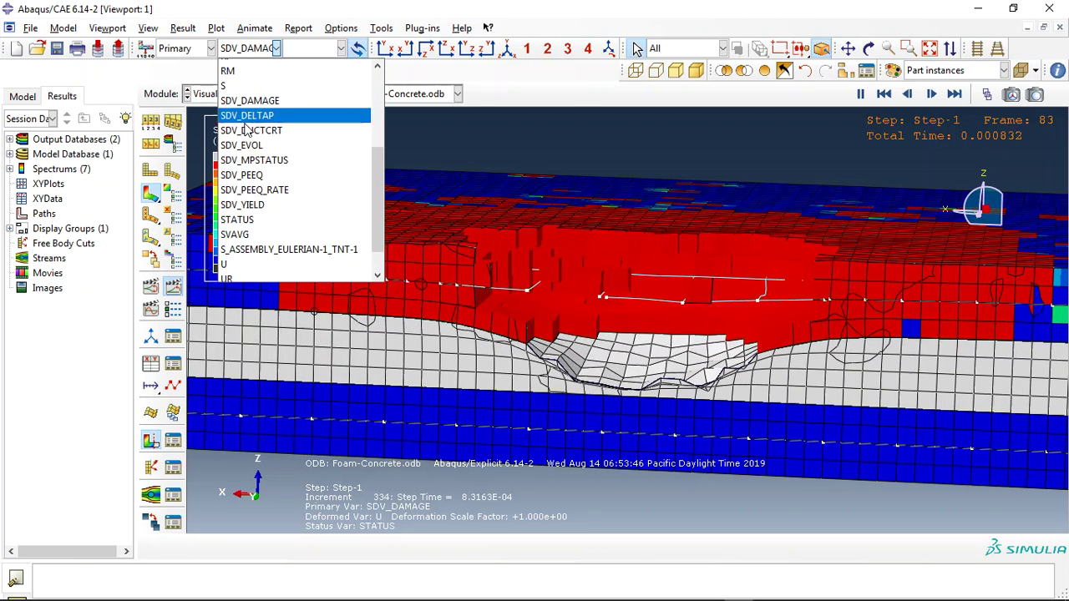
Contour SDV_PEEQ, jump to the final increment, then switch to S Mises stress
click(242, 174)
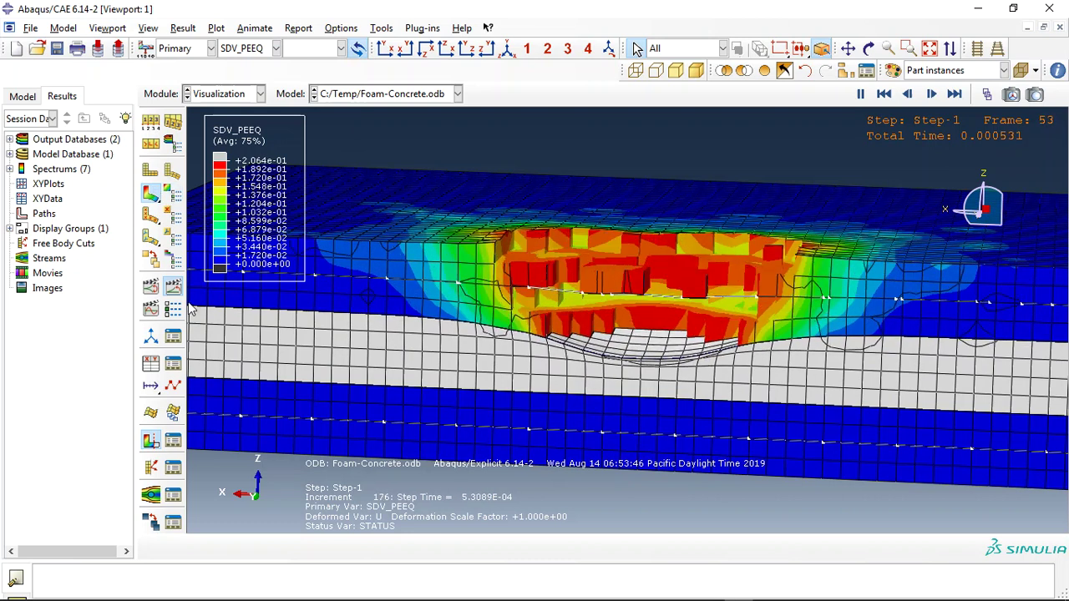
click(954, 95)
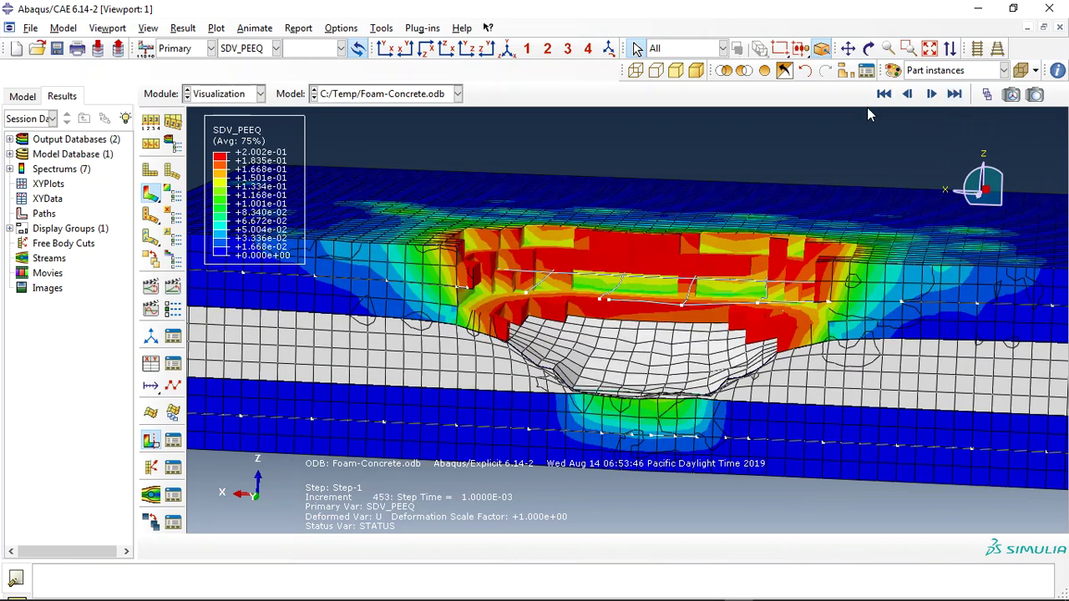
click(278, 50)
click(298, 97)
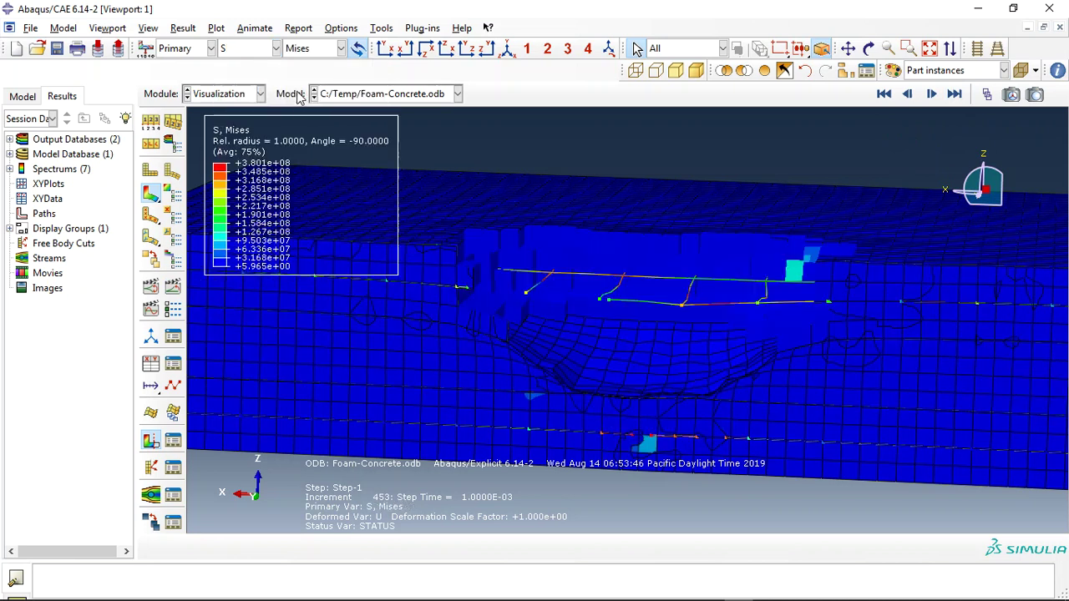
click(725, 70)
Display only the foam block and animate its stress history
click(418, 374)
middle_click(417, 374)
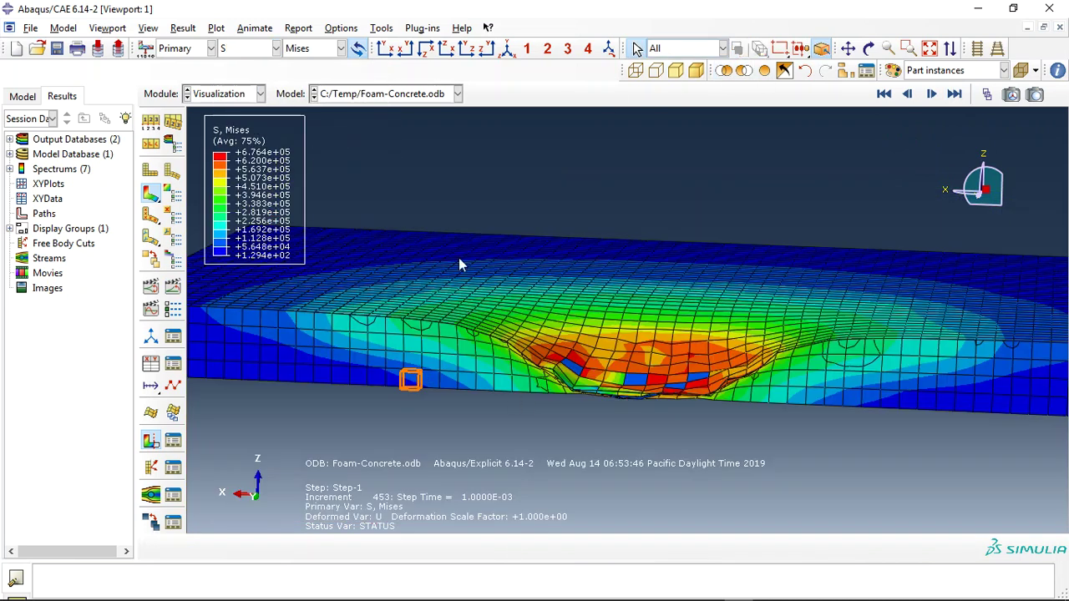
click(174, 288)
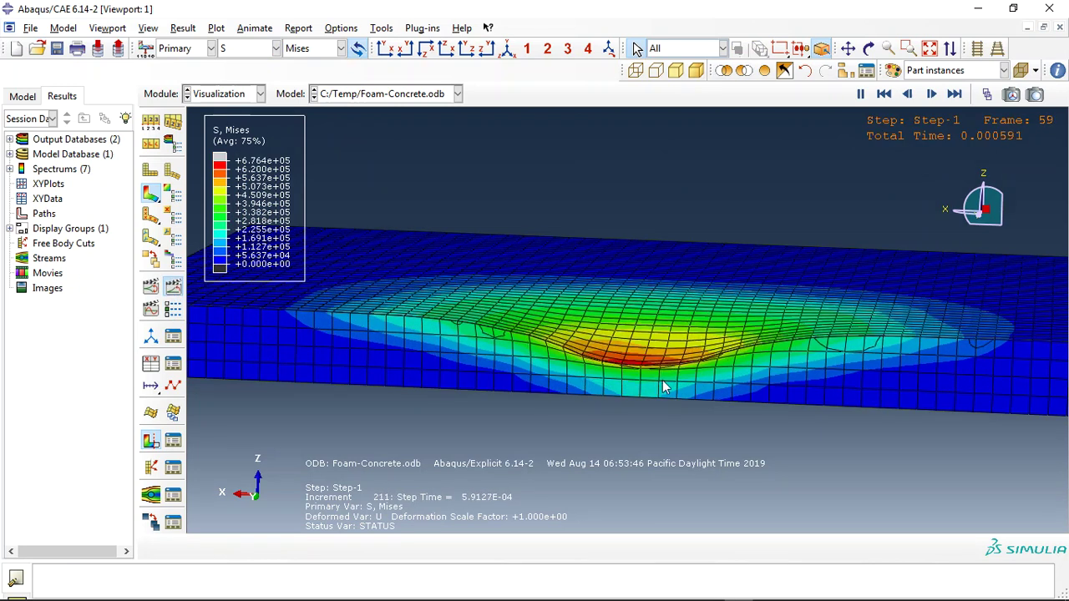
Switch the contours to displacement U magnitude and stop at the final increment
click(260, 51)
click(224, 264)
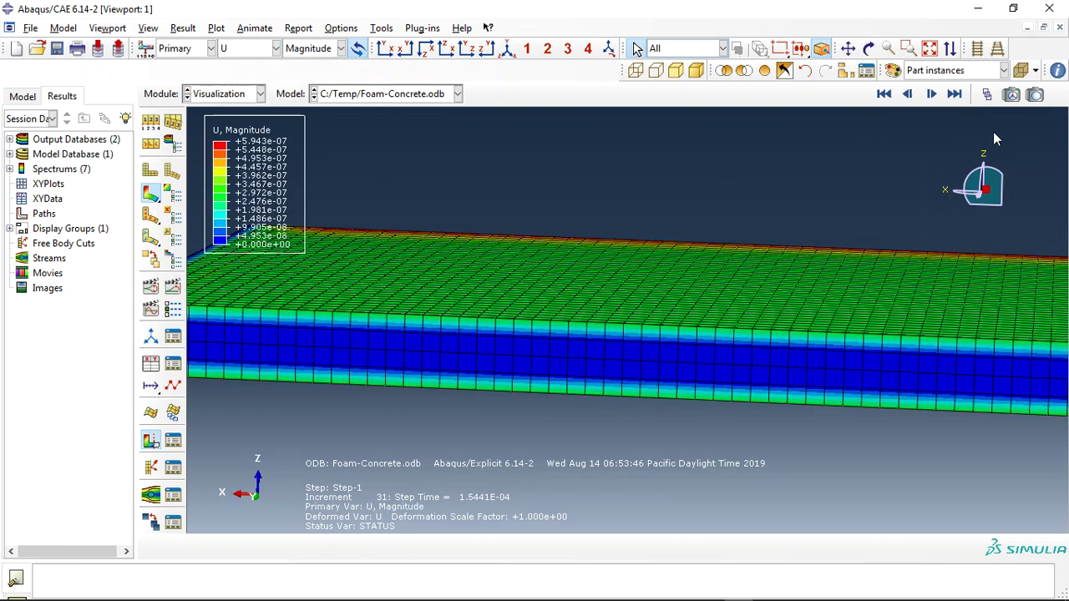
click(954, 95)
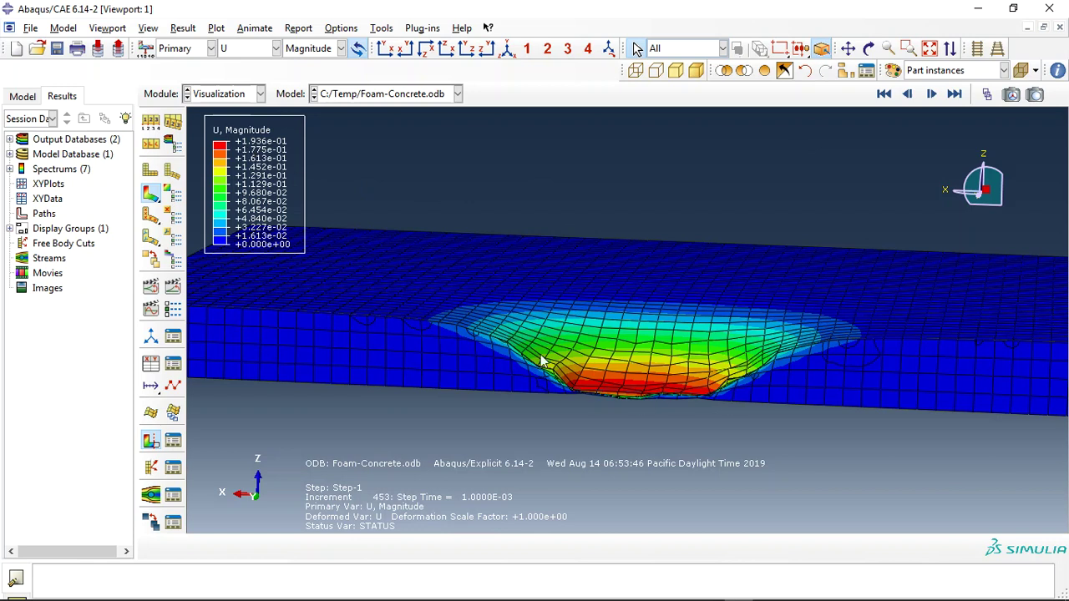
Remove the concrete plate, both concrete layers and the foam block from the display
click(743, 71)
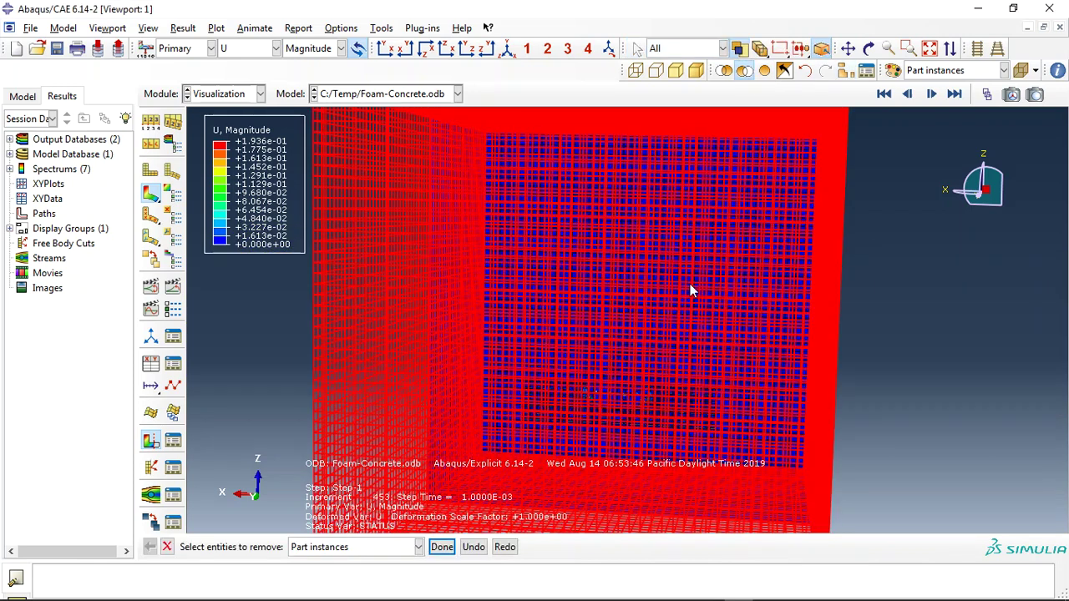
click(692, 289)
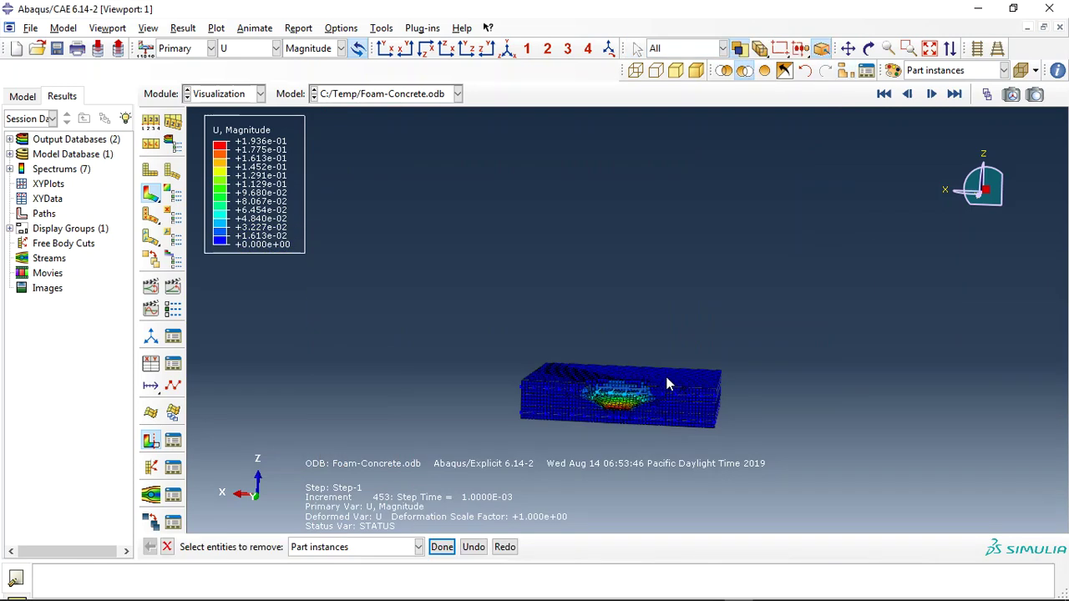
click(719, 374)
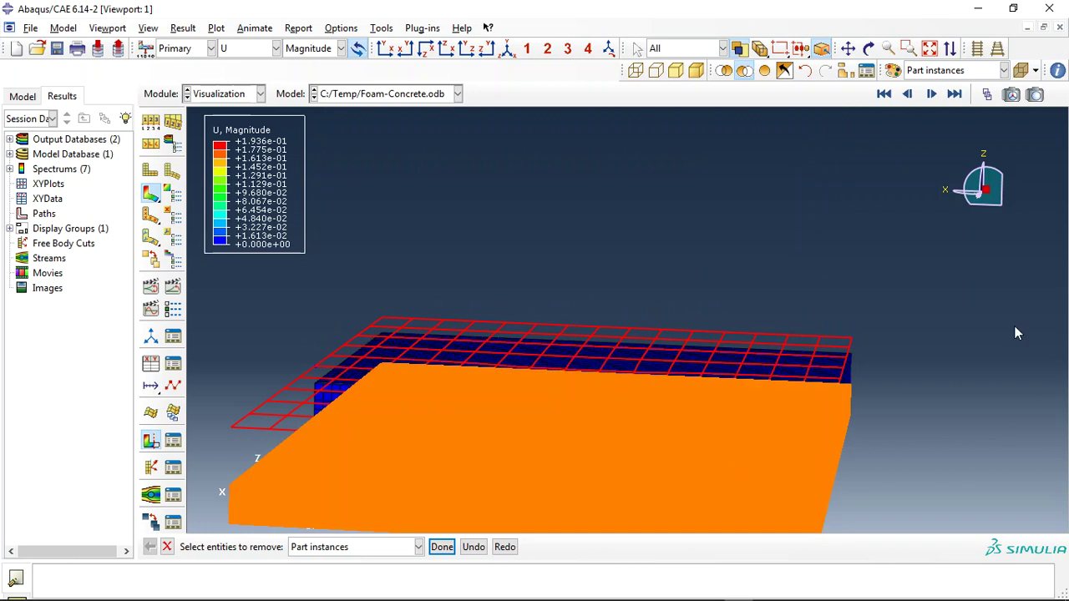
click(723, 423)
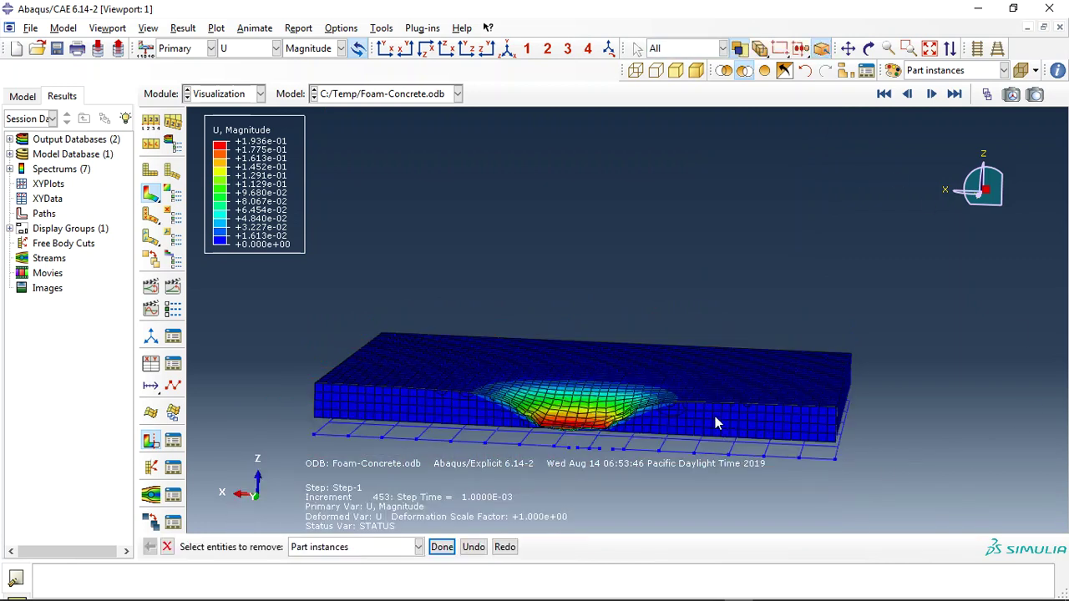
click(715, 416)
Show only BEAM-1 and BEAM-1-LIN-1-2, overlaid with the undeformed mesh
click(845, 71)
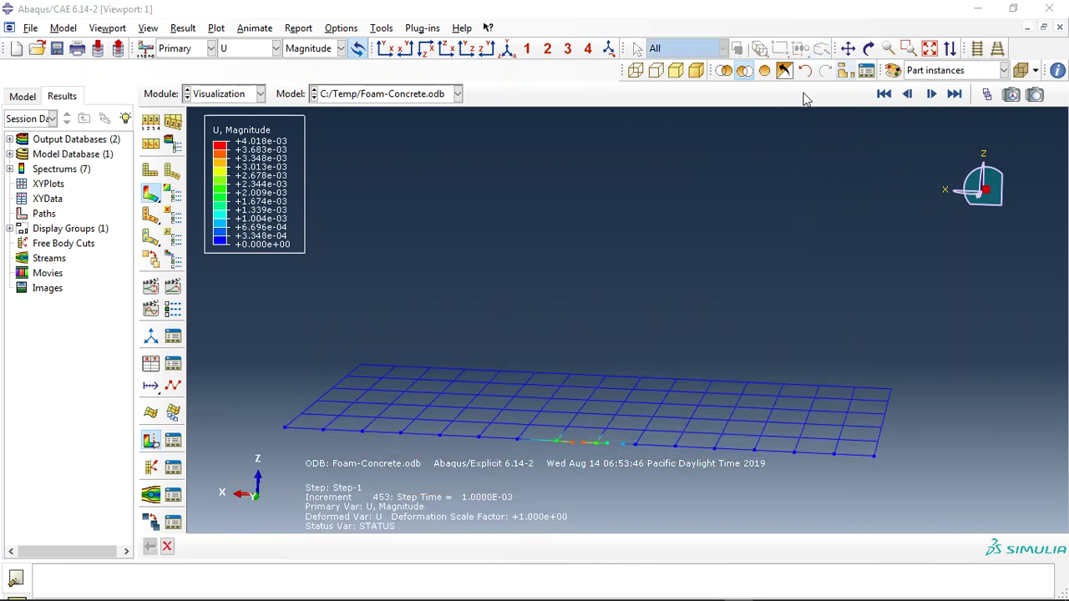
shift+click(185, 96)
click(53, 512)
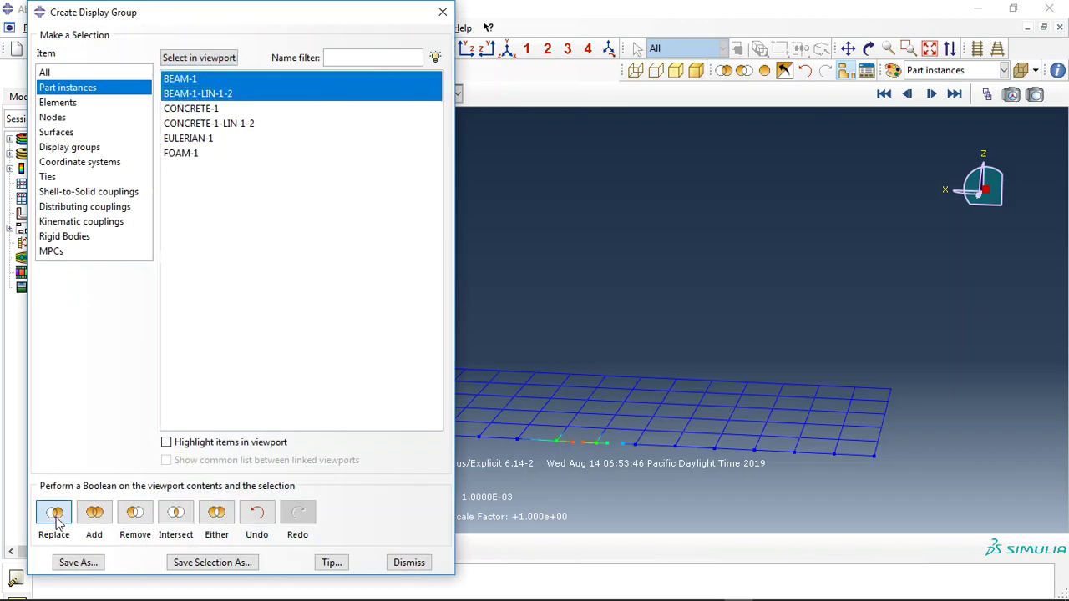
click(442, 12)
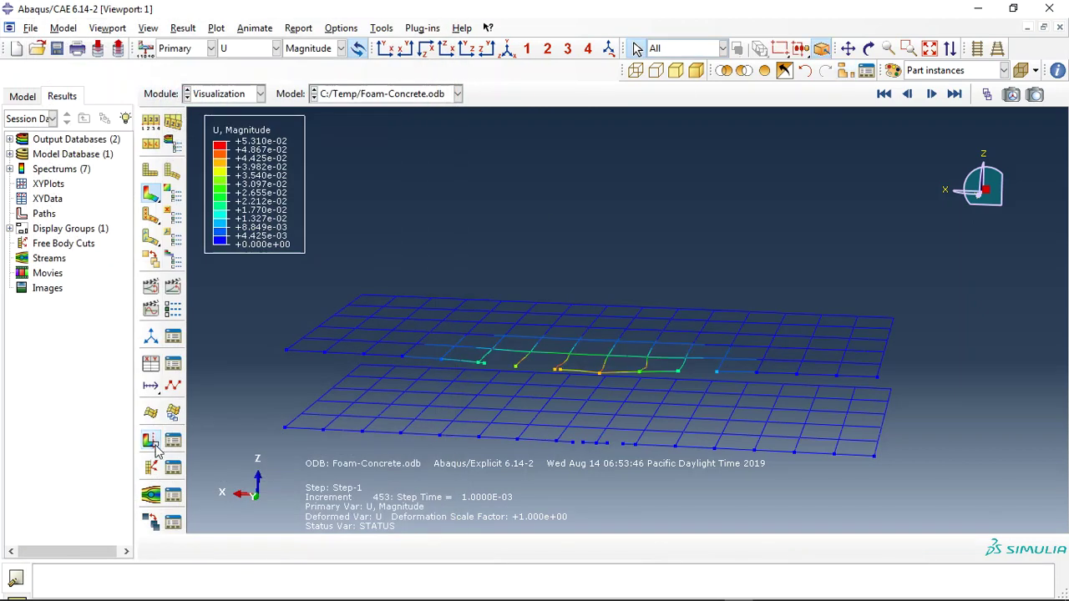
click(153, 447)
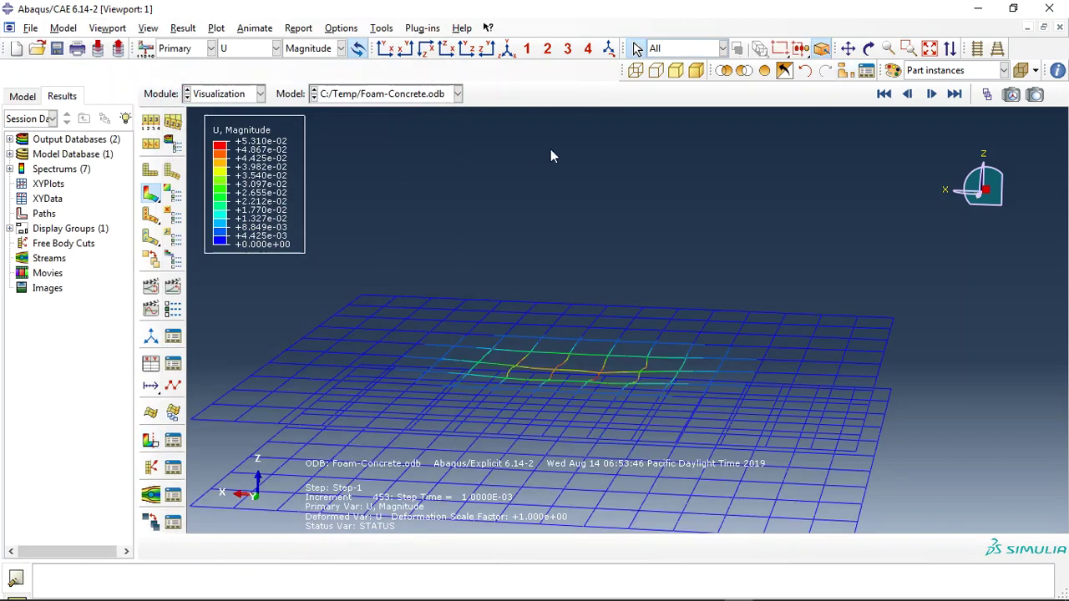
click(225, 47)
Contour the beams with Mises stress and rotate them to a new viewing angle
click(251, 81)
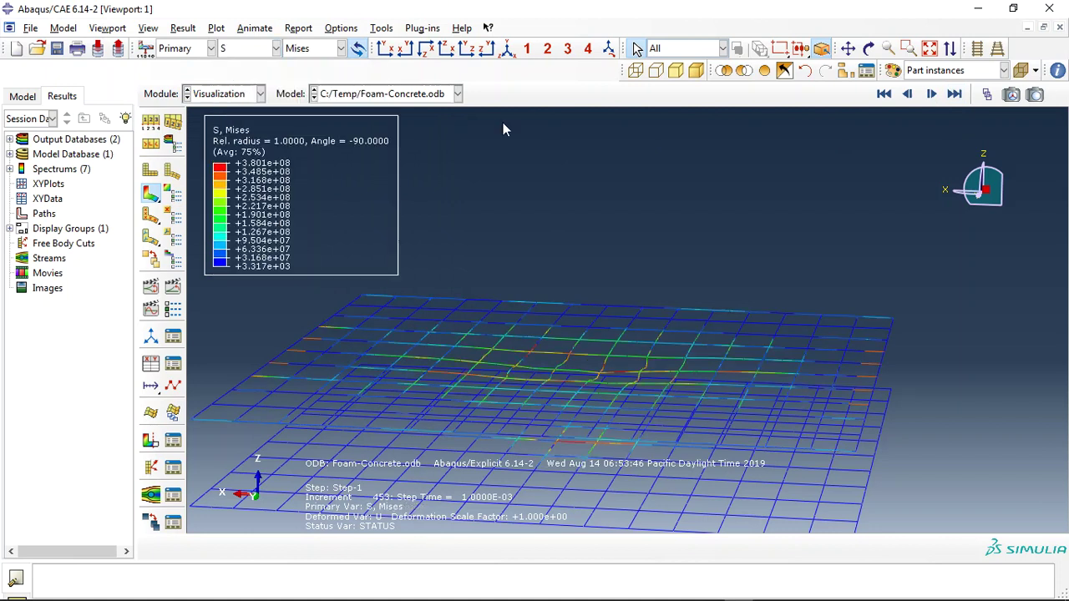
click(868, 49)
mouse_move(707, 420)
mouse_down()
mouse_move(592, 436)
mouse_move(588, 274)
mouse_move(716, 298)
mouse_move(609, 370)
mouse_move(613, 358)
mouse_move(547, 326)
mouse_move(602, 363)
mouse_move(535, 317)
mouse_move(575, 334)
mouse_up()
key(Escape)
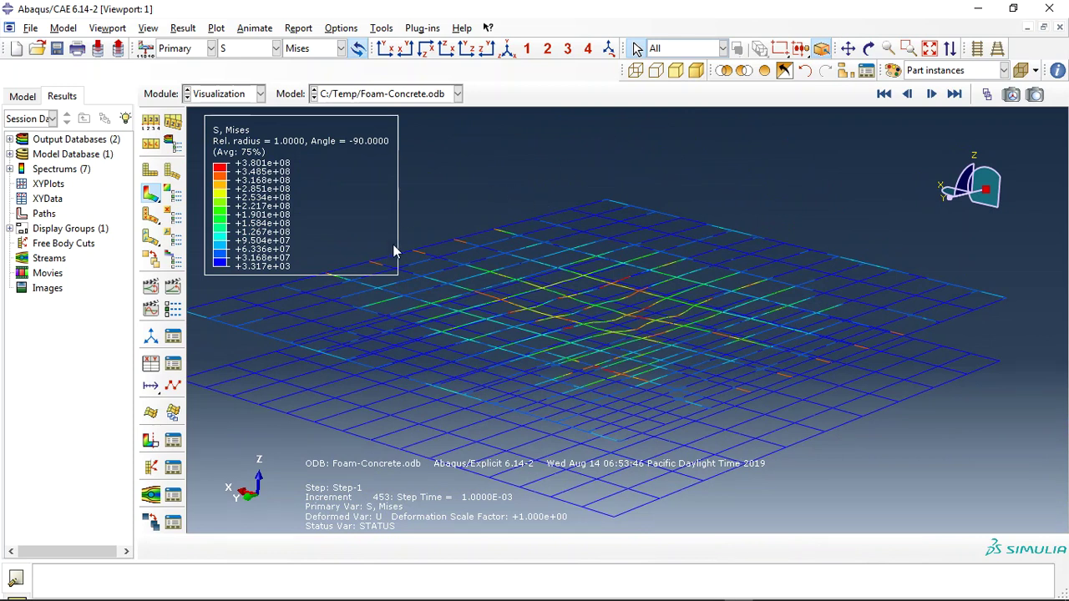
mouse_move(361, 589)
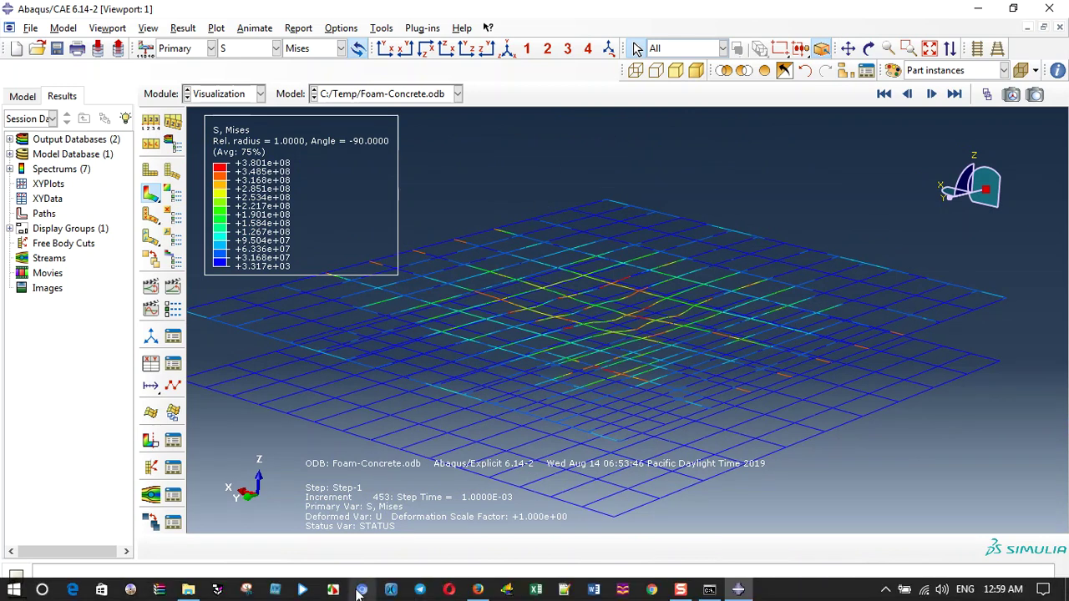
click(477, 590)
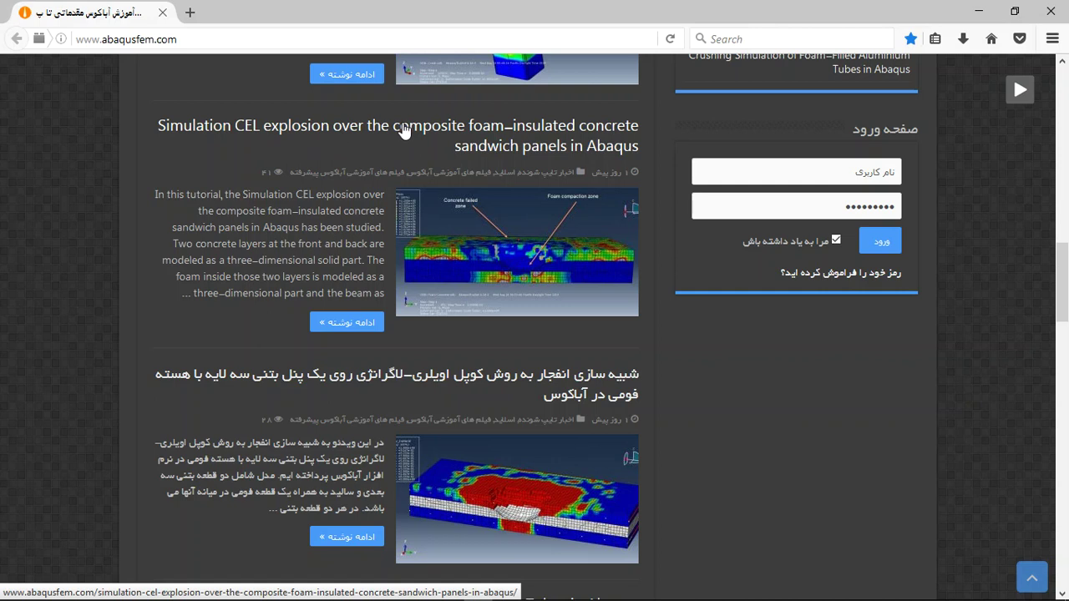
Open the CEL explosion sandwich-panel article in a new tab and scroll to its purchase section
middle_click(403, 131)
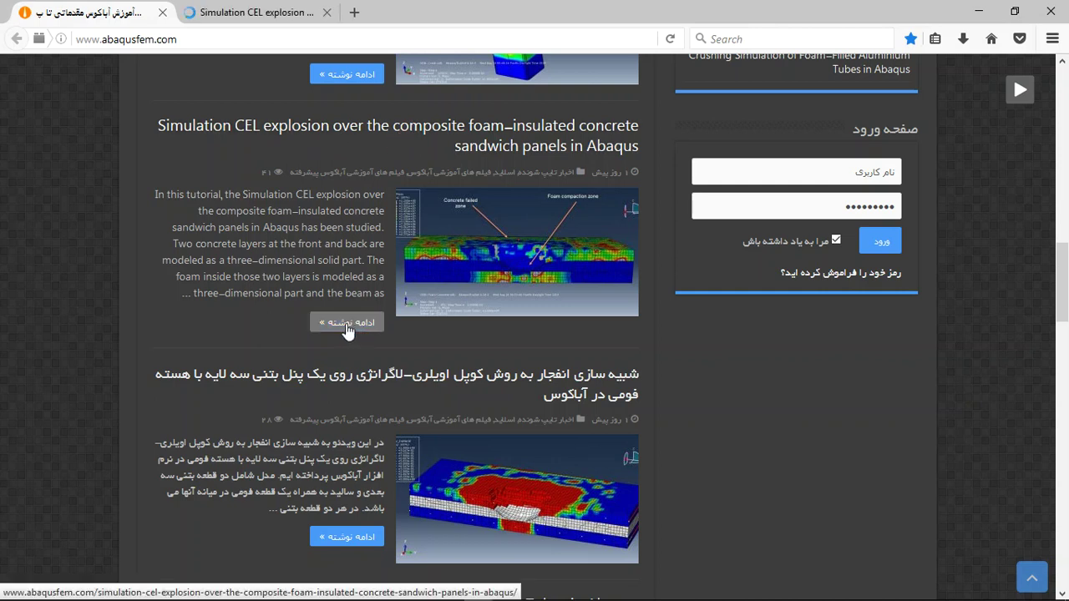
key(ctrl+Tab)
scroll(557, 415, down, 3)
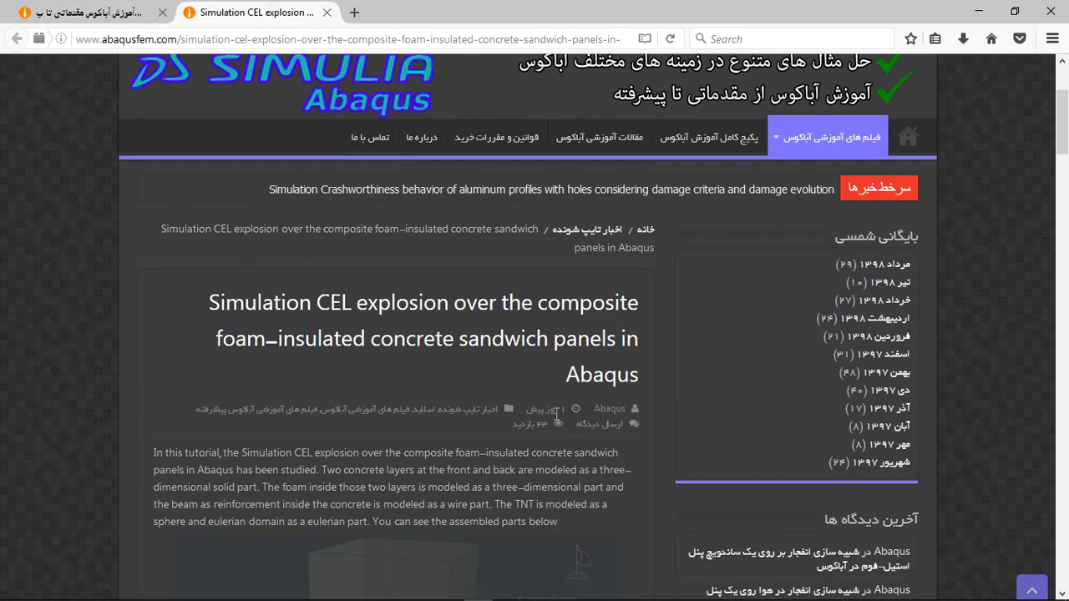
scroll(390, 316, down, 3)
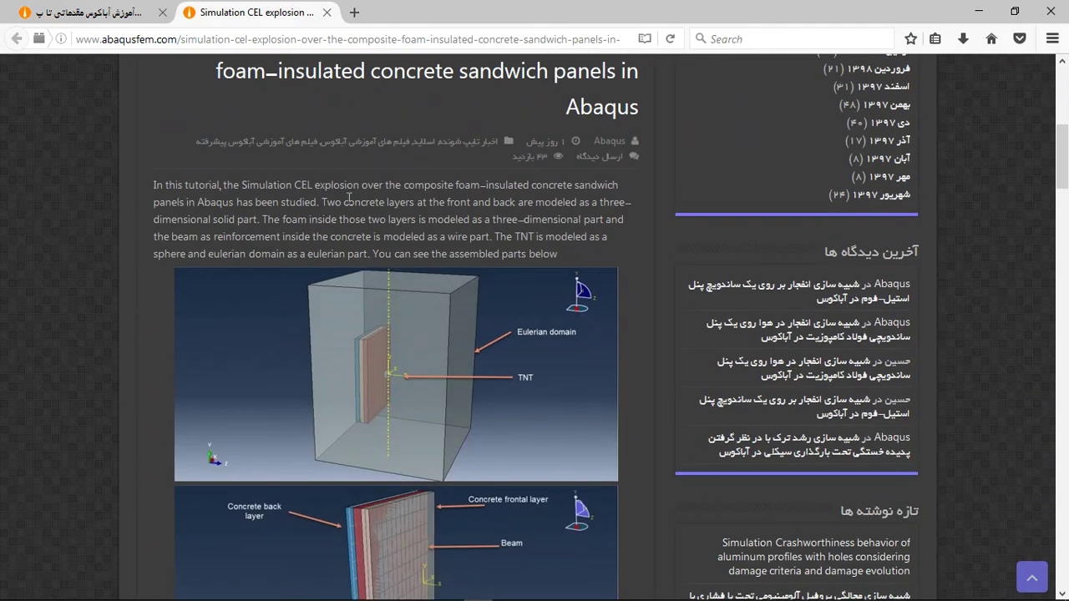
scroll(367, 314, down, 2)
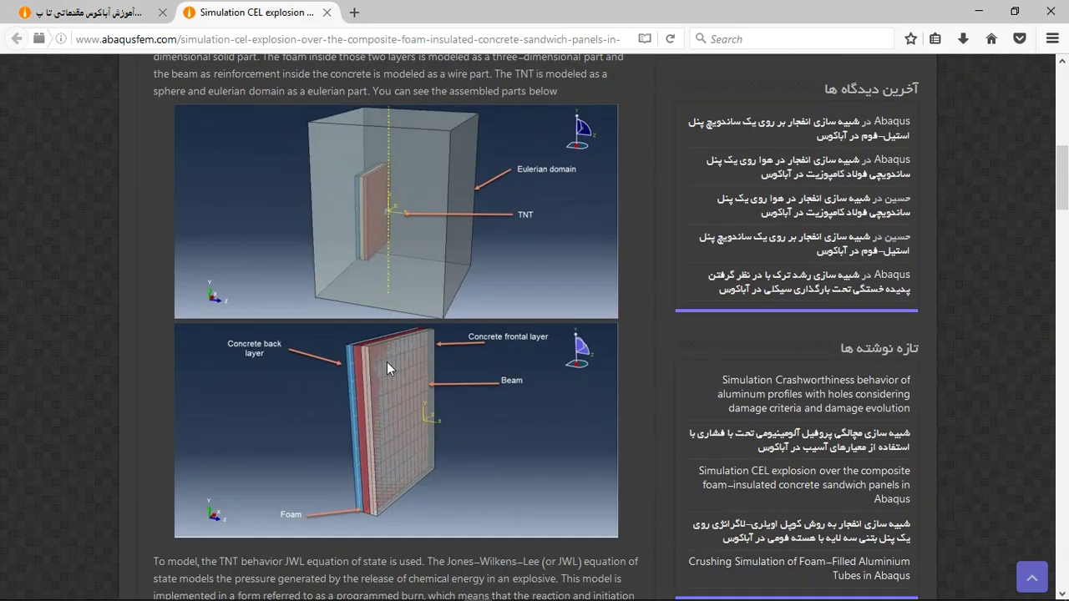
scroll(387, 361, down, 2)
scroll(401, 384, down, 2)
scroll(413, 413, down, 2)
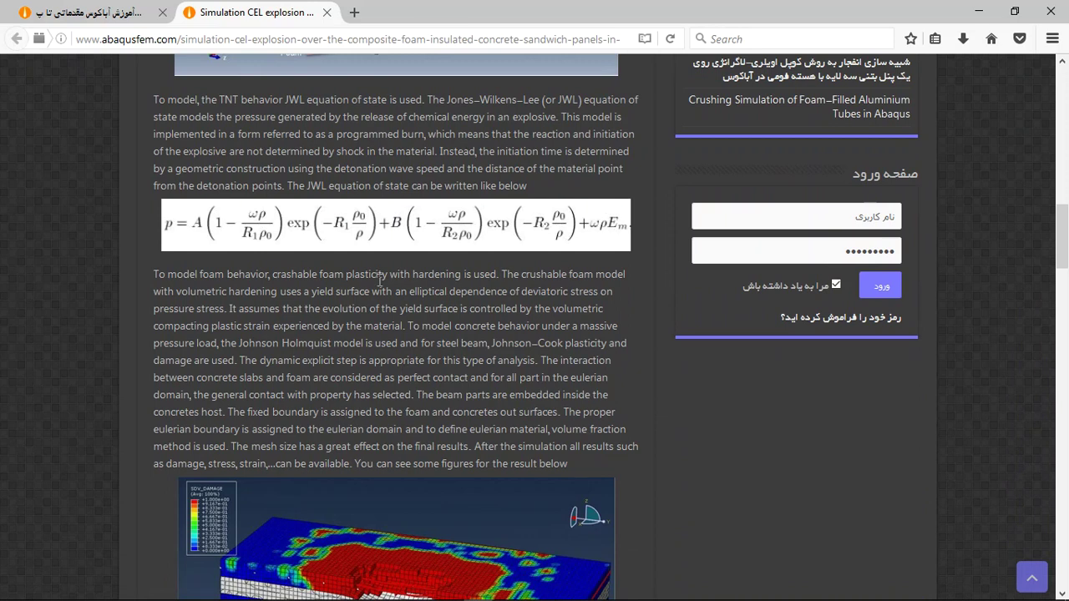
scroll(405, 268, down, 2)
scroll(351, 266, down, 2)
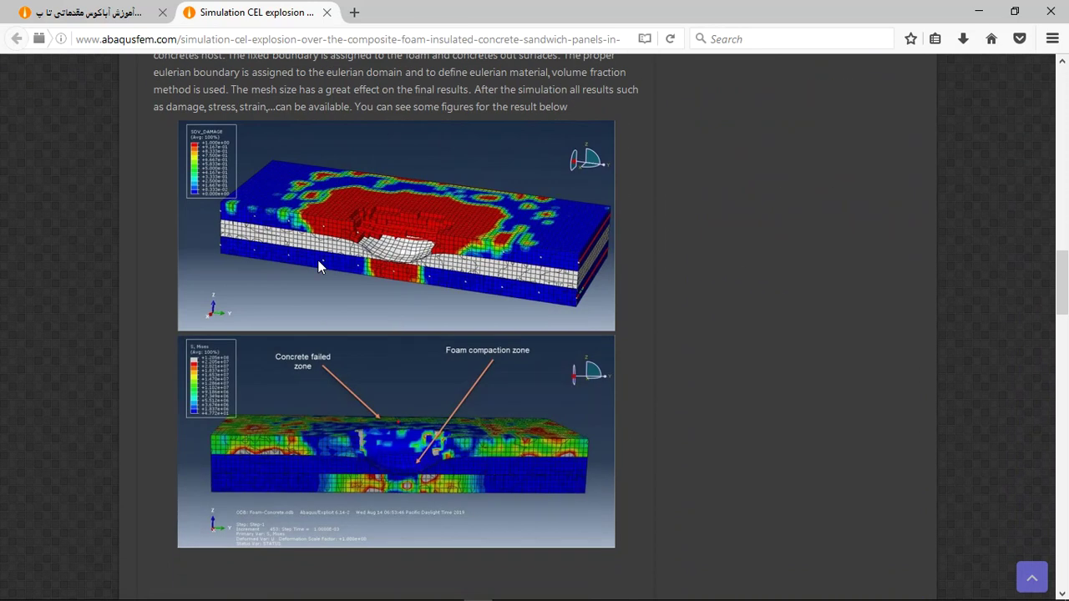
scroll(368, 268, down, 1)
scroll(370, 270, down, 2)
scroll(368, 267, down, 2)
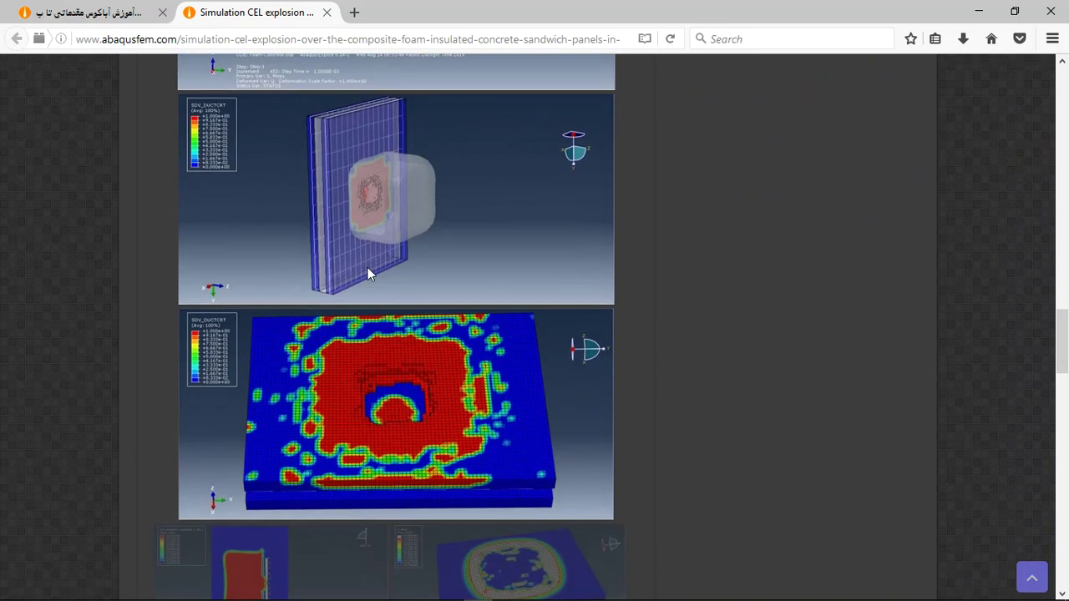
scroll(367, 274, down, 3)
scroll(368, 268, down, 2)
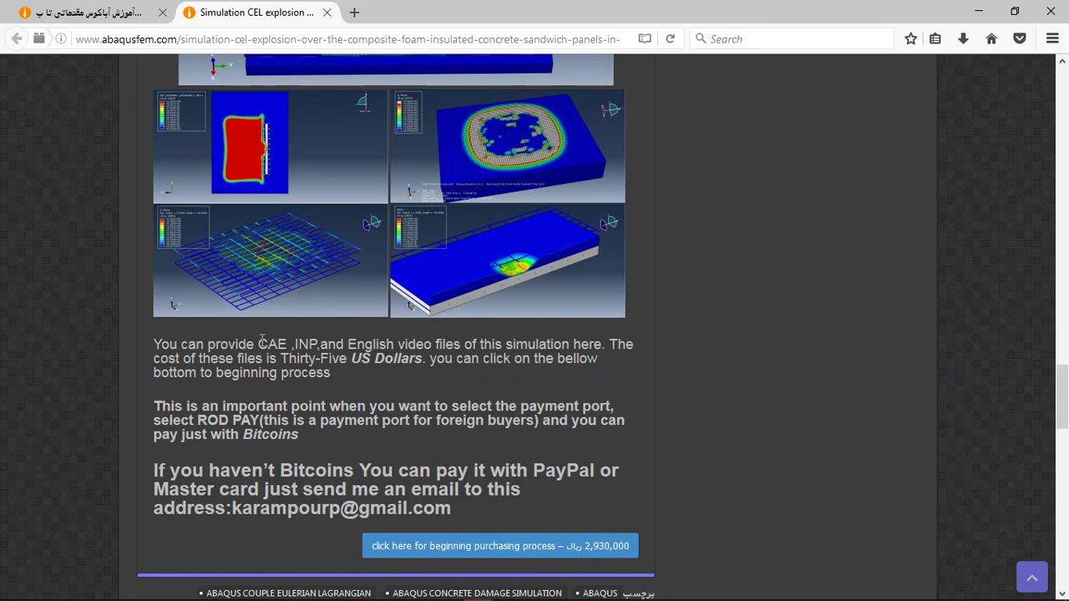
Highlight the CAE/INP file list, the PayPal option and the contact email address
drag(259, 343, 480, 347)
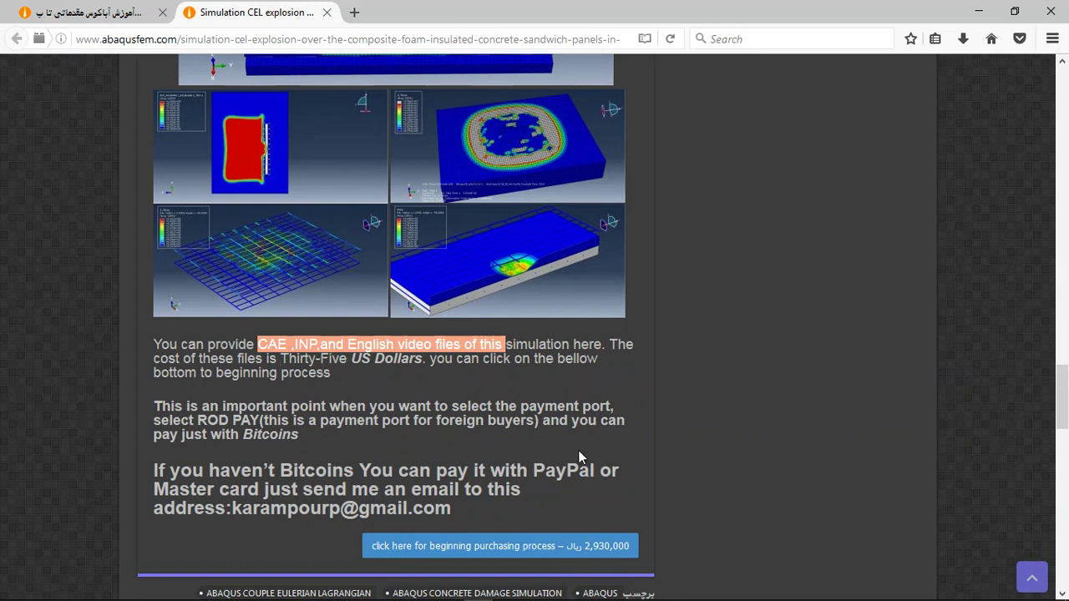
drag(533, 471, 596, 471)
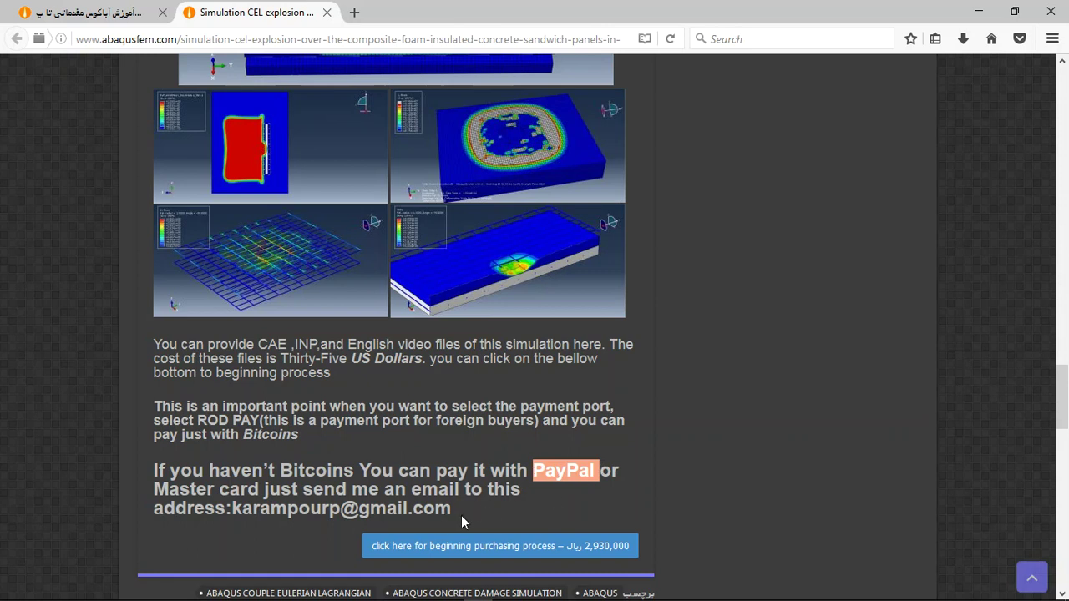
drag(461, 516, 259, 514)
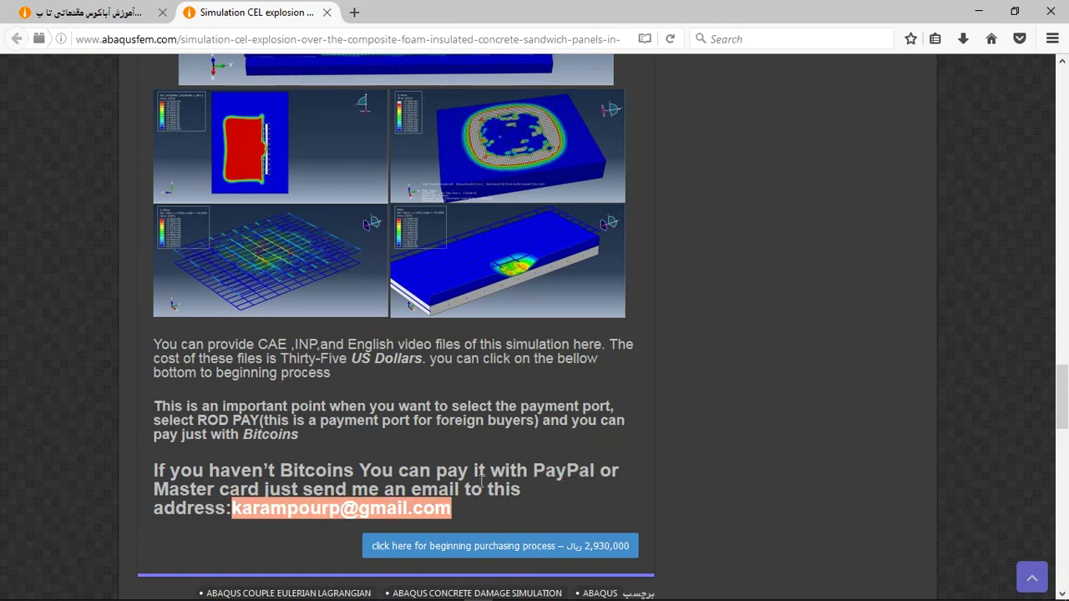